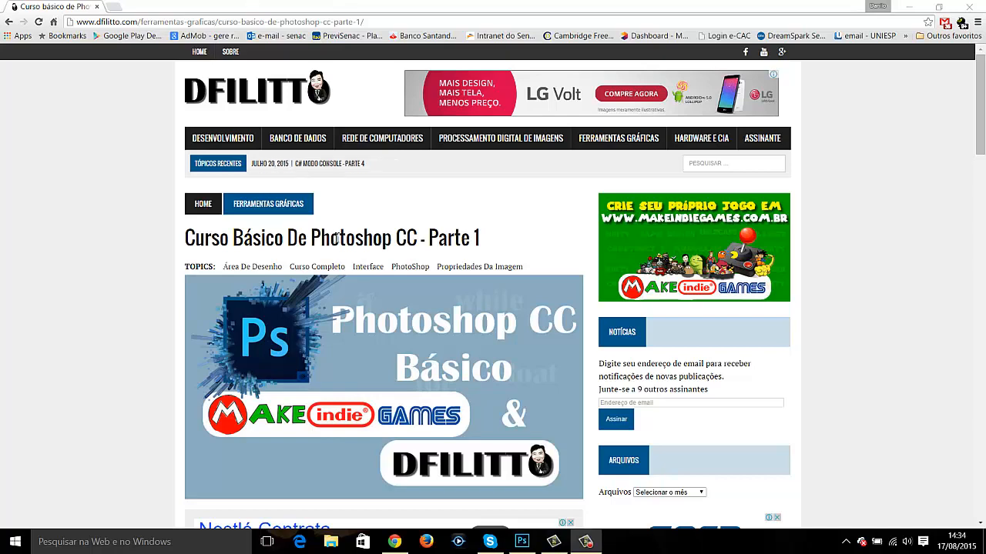
- Look through the Photoshop CC course page, from its introduction to the chapter download links and the first lesson
scroll(347, 239, "down", 1)
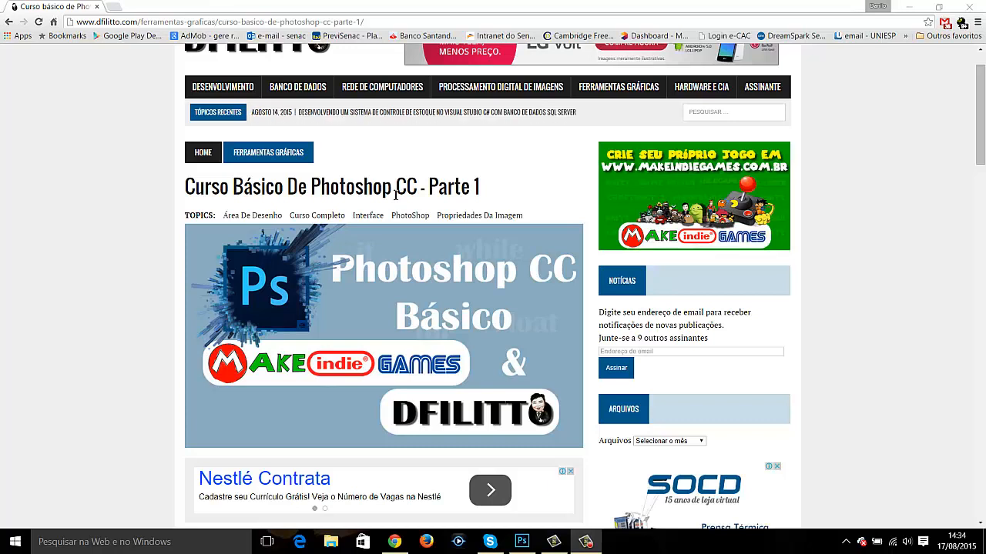
scroll(407, 192, "up", 1)
mouse_move(256, 201)
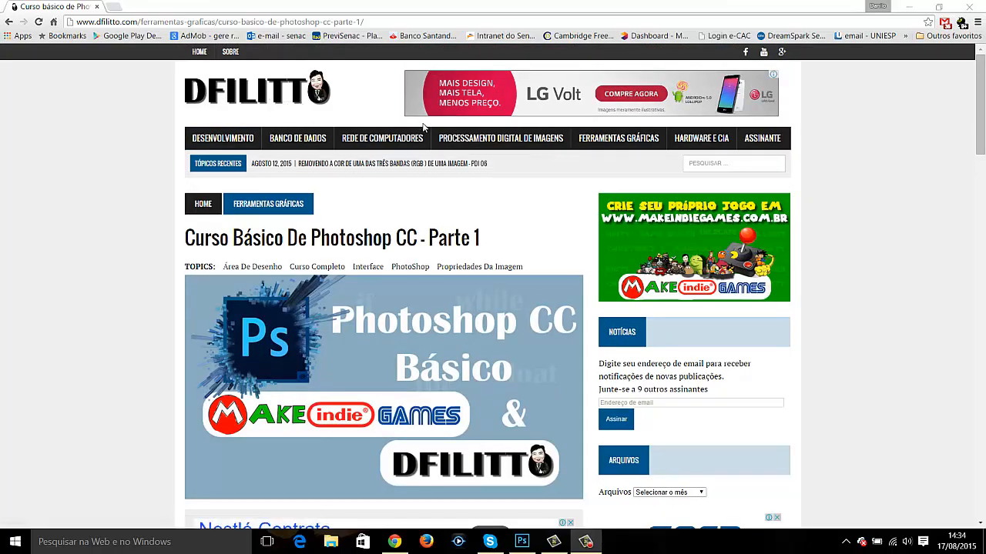
mouse_move(597, 139)
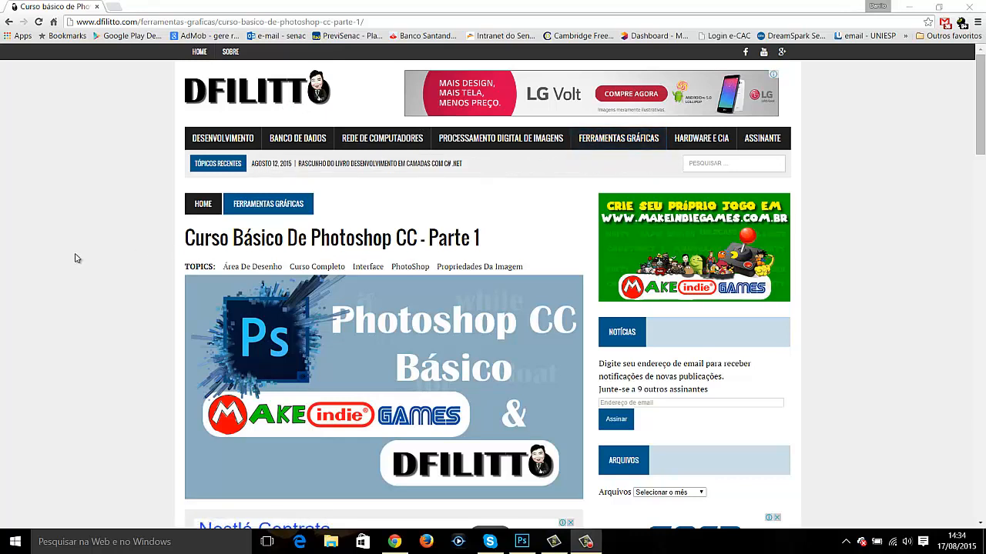
scroll(100, 261, "down", 1)
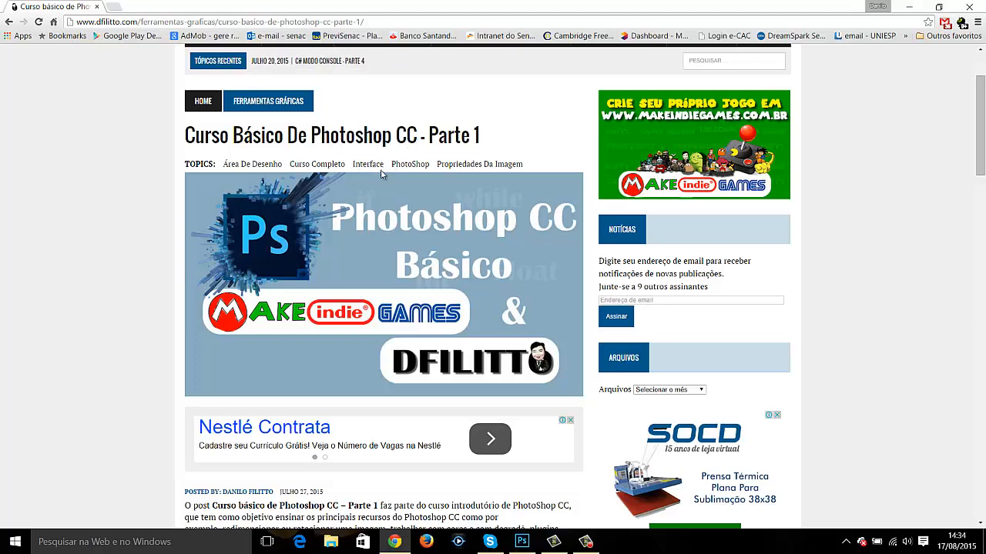
scroll(384, 179, "down", 3)
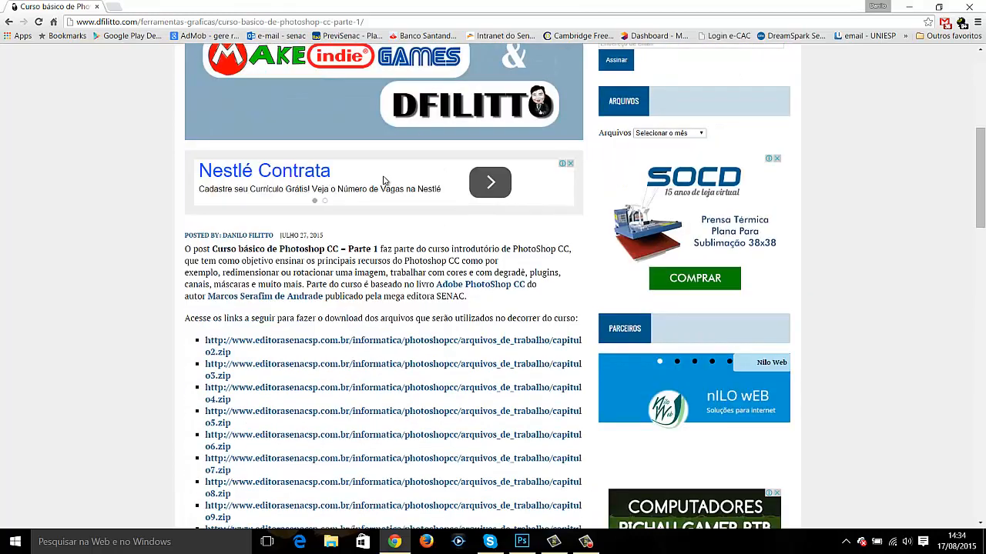
scroll(381, 200, "down", 1)
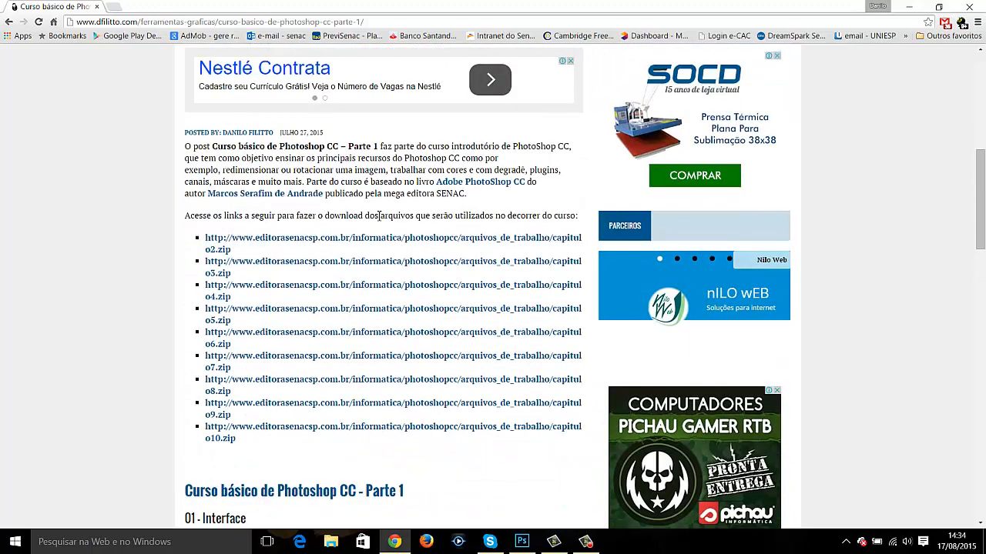
scroll(378, 216, "down", 6)
scroll(377, 217, "up", 5)
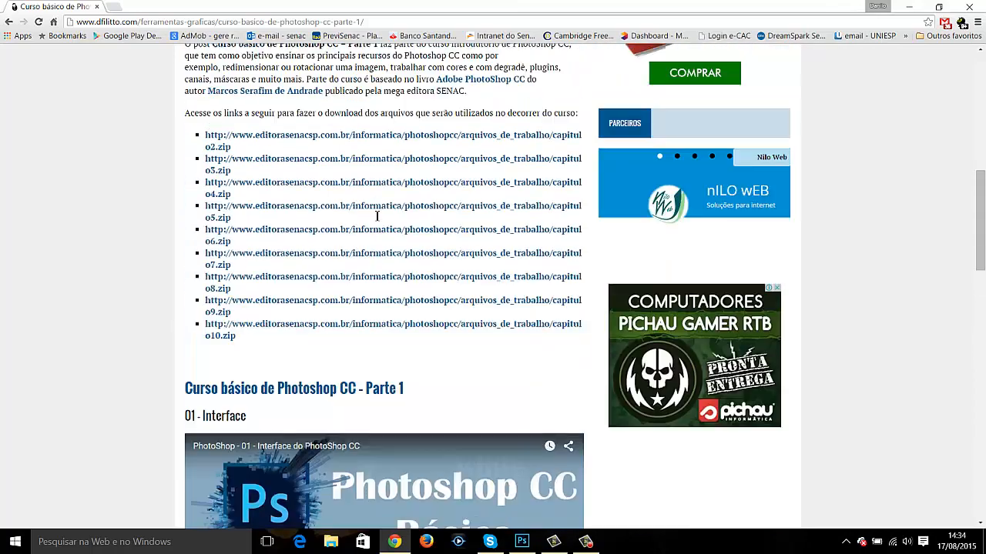
scroll(378, 216, "up", 2)
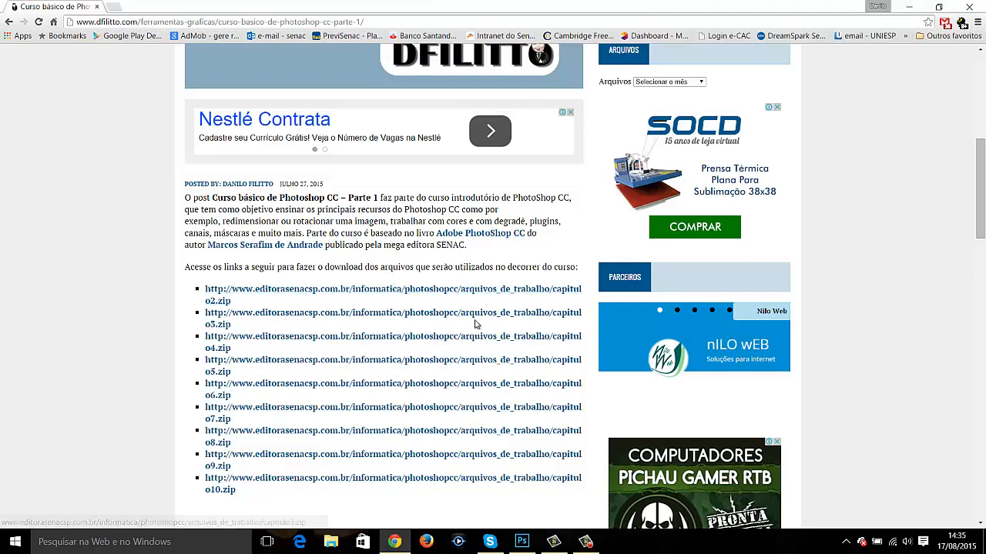
- Switch to Photoshop and open the MILA image from the Capitulo2 folder
left_click(522, 541)
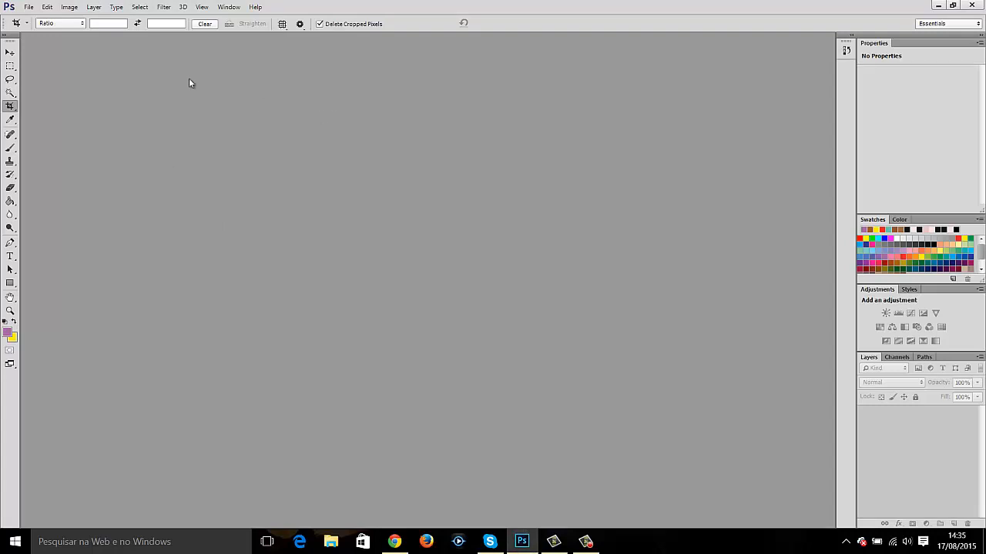
left_click(28, 8)
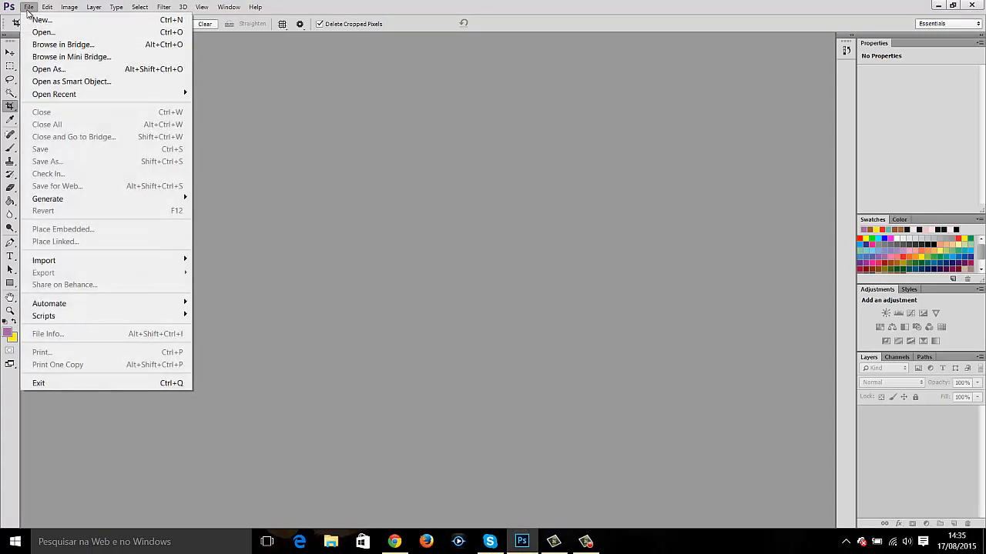
left_click(42, 32)
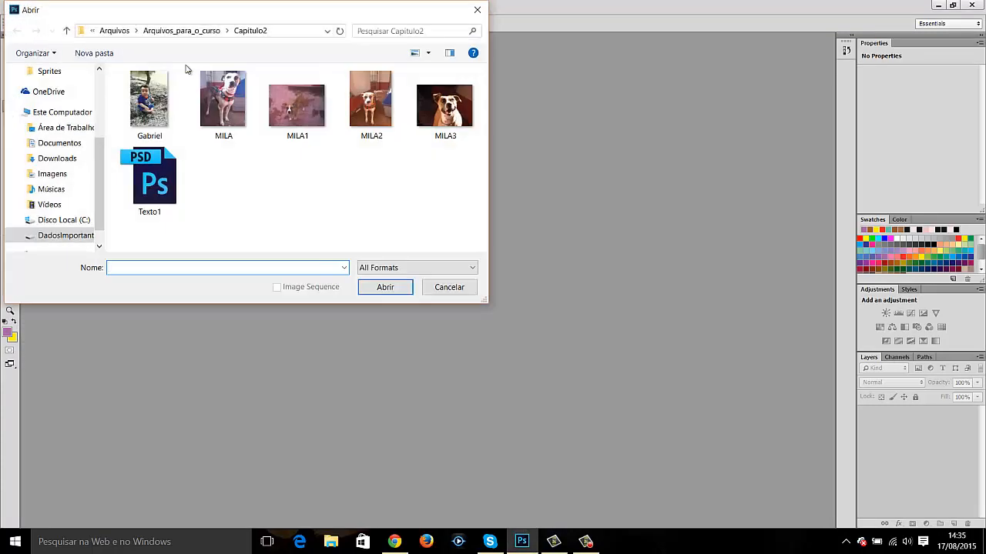
left_click_drag(193, 15, 257, 86)
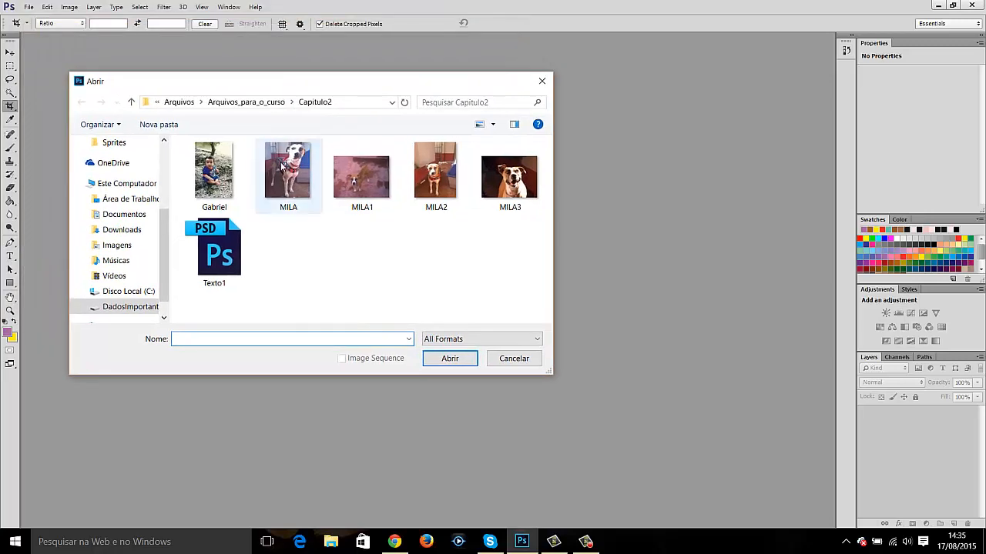
left_click(283, 171)
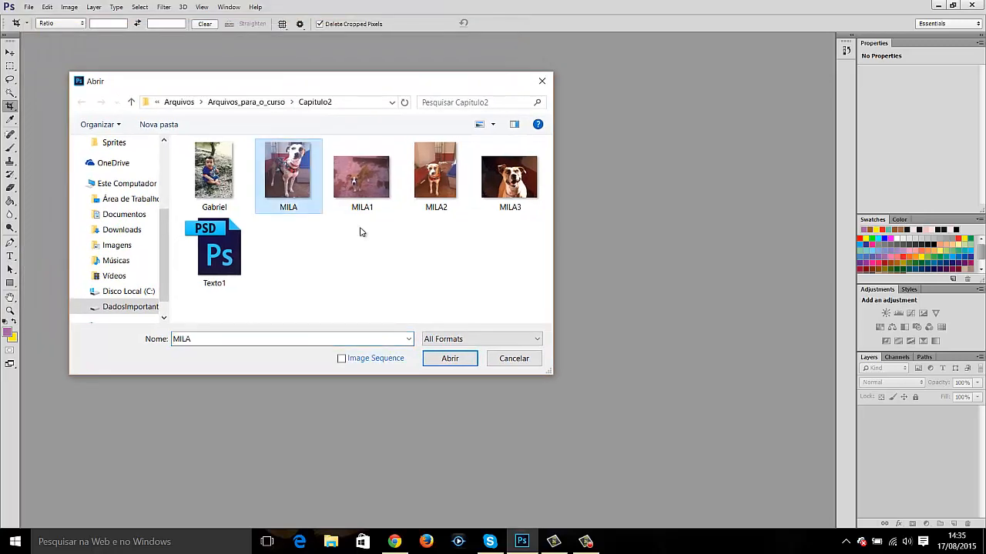
left_click(447, 359)
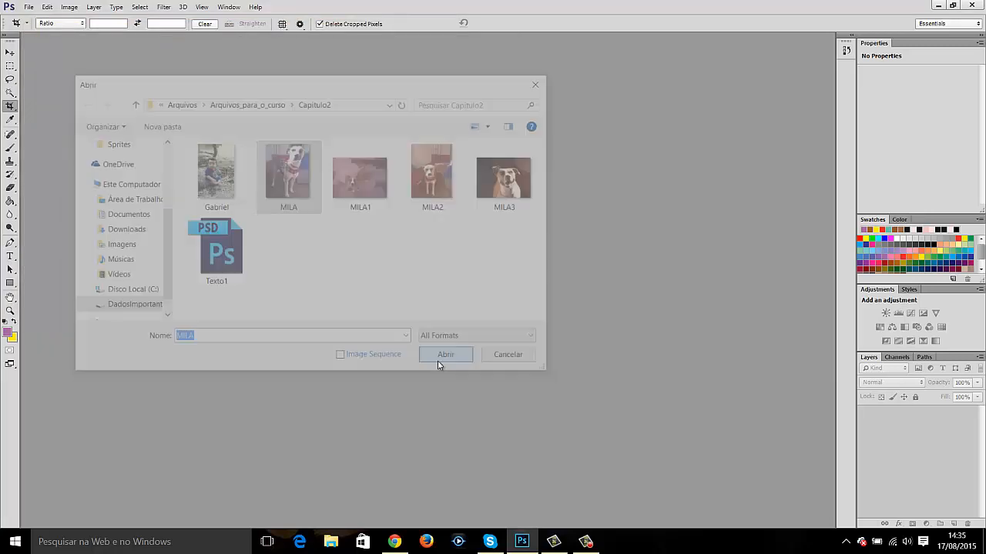
left_click(736, 211)
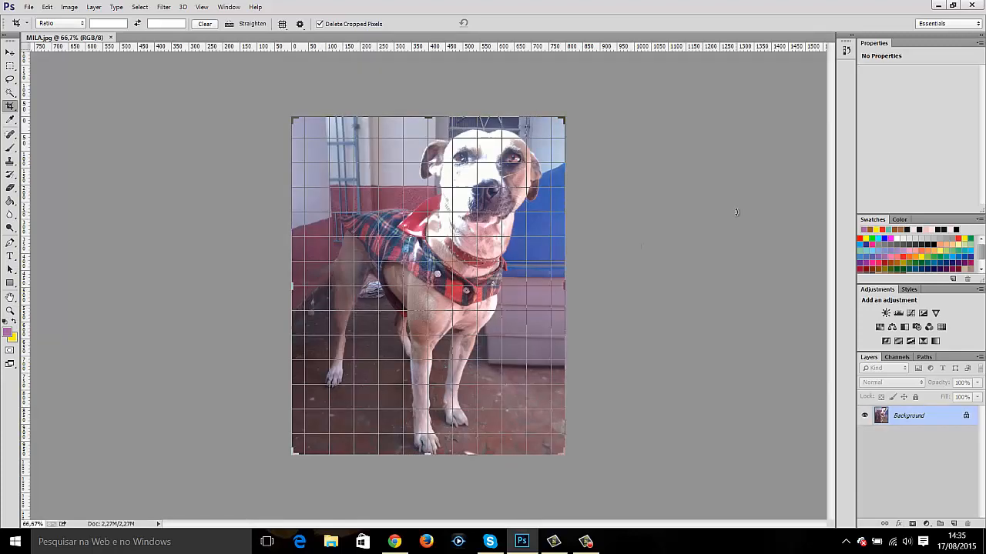
left_click(11, 53)
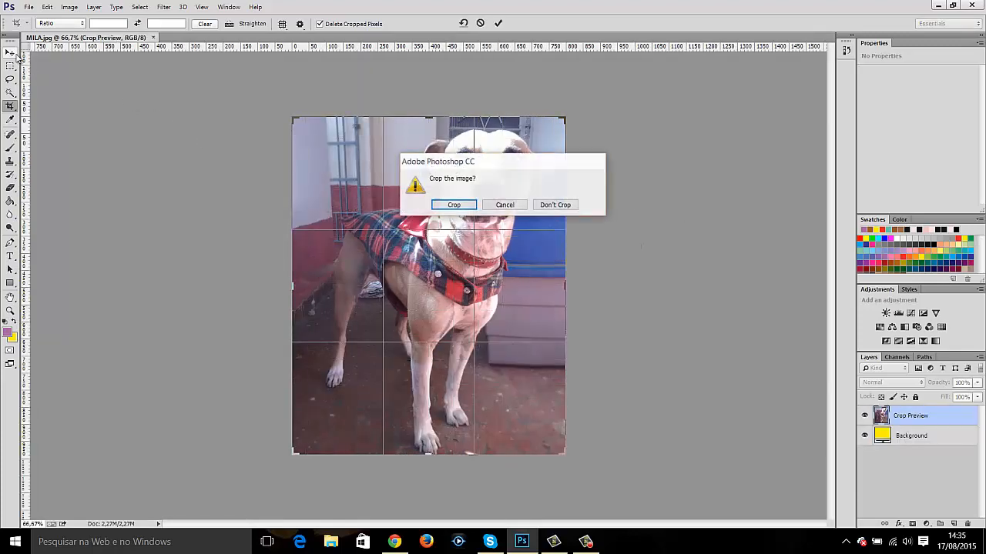
left_click(505, 205)
key("Escape")
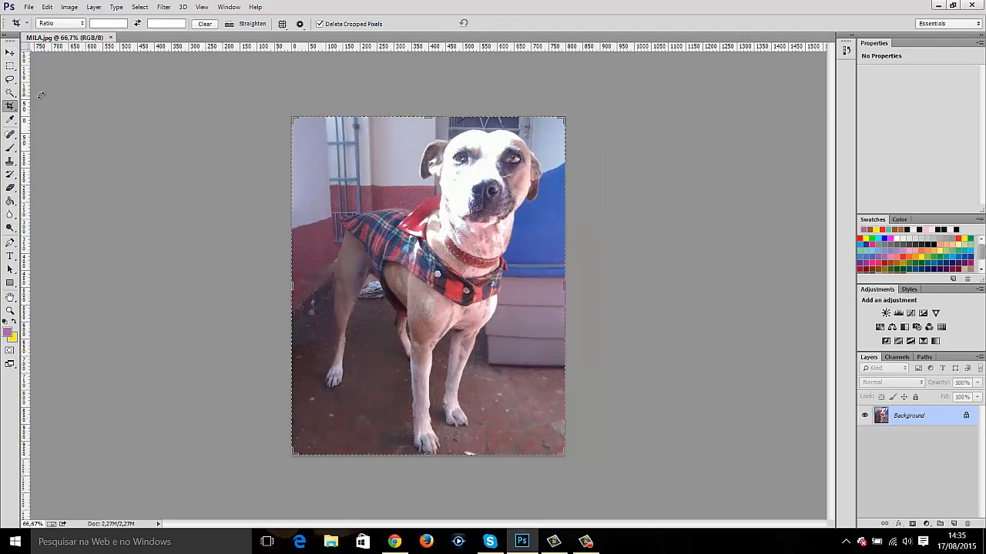
- Switch to the Move tool and widen the canvas to 1400 pixels, anchoring the image at the middle-left so the extension goes right
left_click(11, 53)
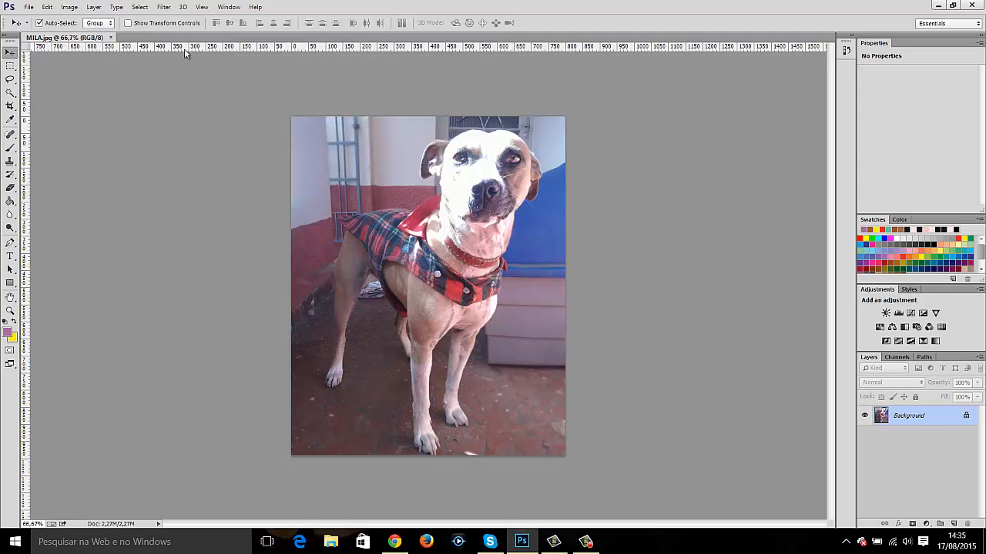
left_click(68, 8)
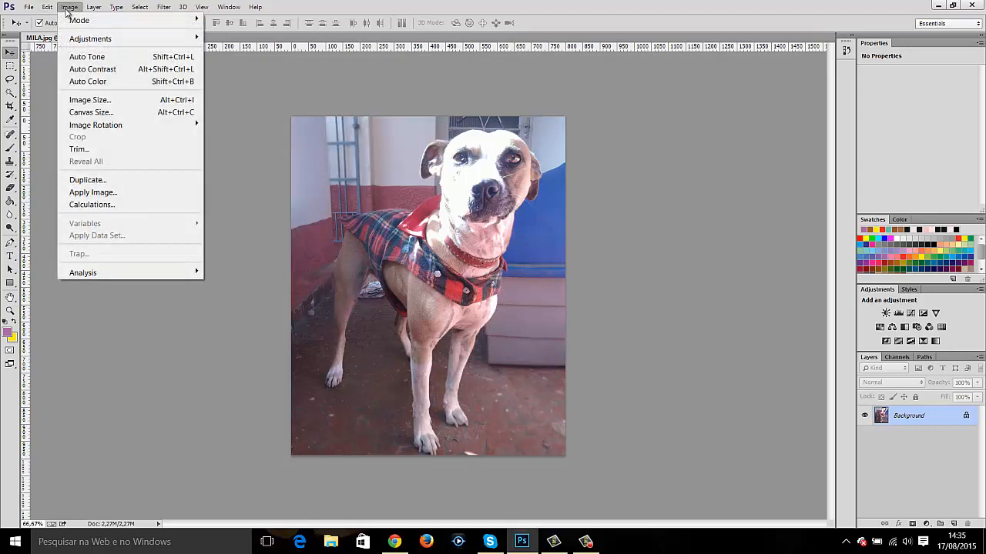
left_click(96, 114)
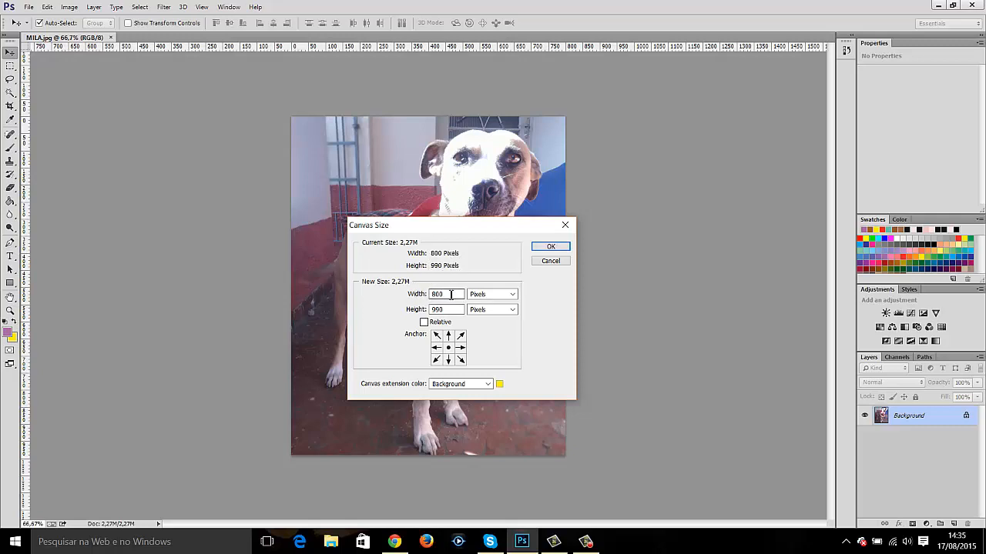
left_click_drag(451, 295, 415, 296)
type("1400")
left_click(436, 349)
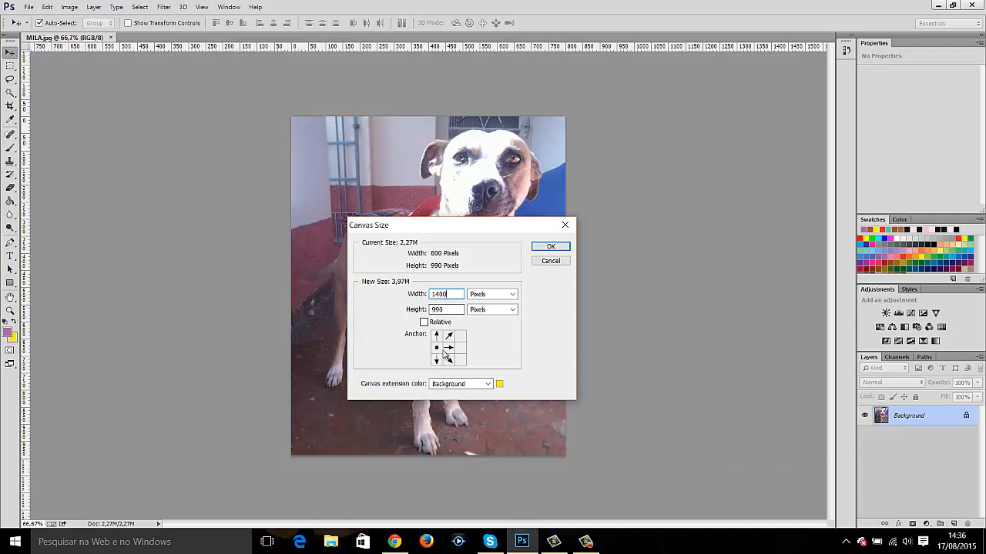
left_click(548, 248)
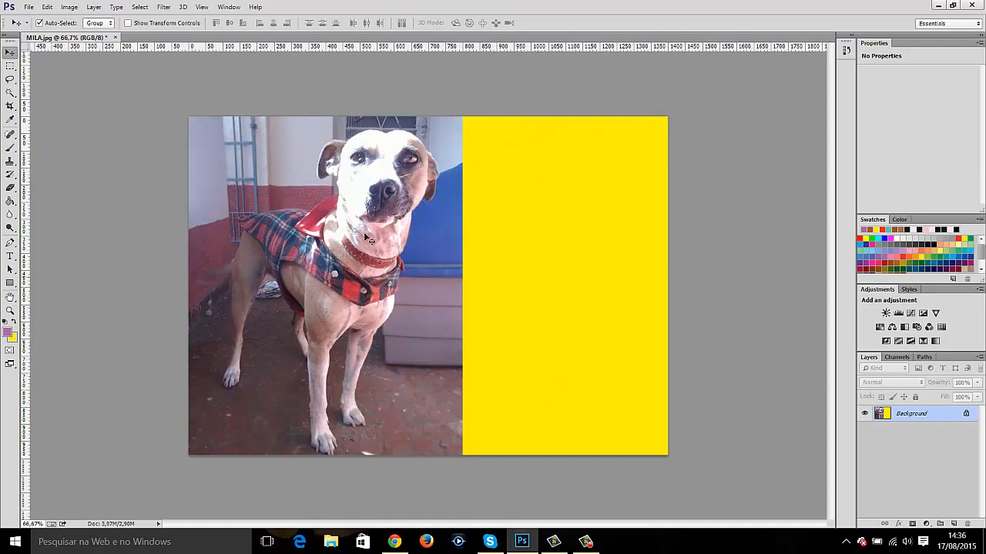
- Save the extended image in the Capitulo2 folder as "aula 2" in Photoshop (PSD) format
left_click(28, 8)
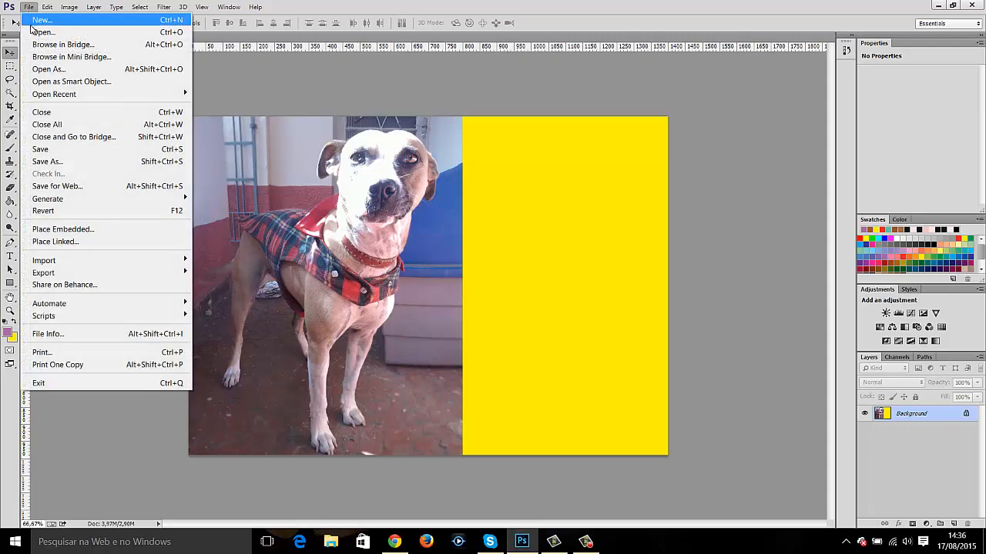
left_click(44, 161)
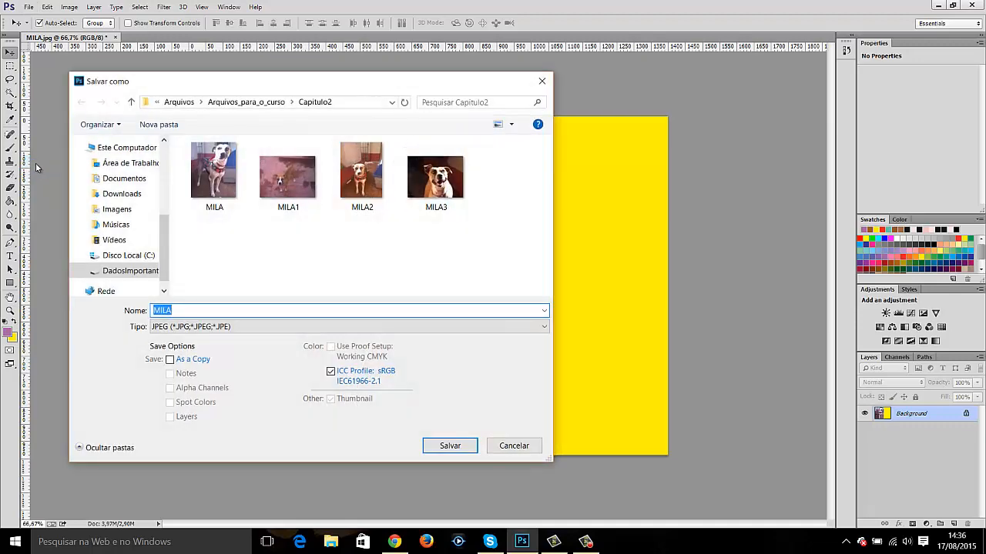
left_click(270, 328)
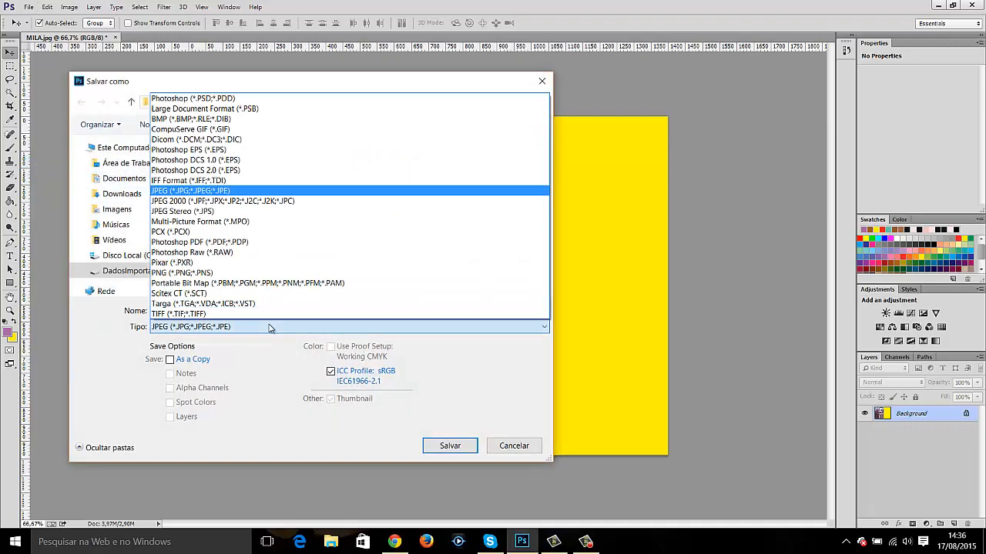
left_click(181, 100)
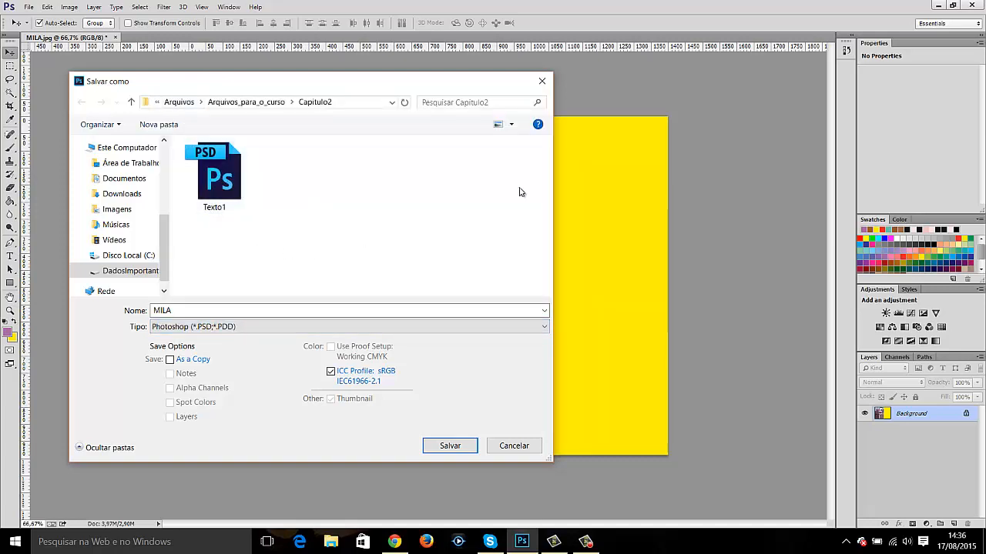
left_click_drag(456, 82, 630, 269)
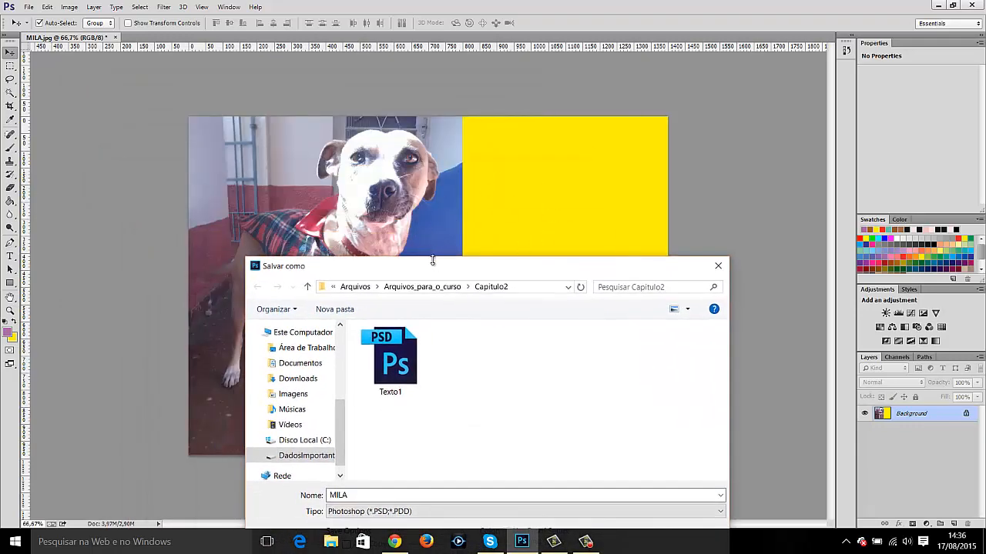
left_click_drag(434, 266, 321, 158)
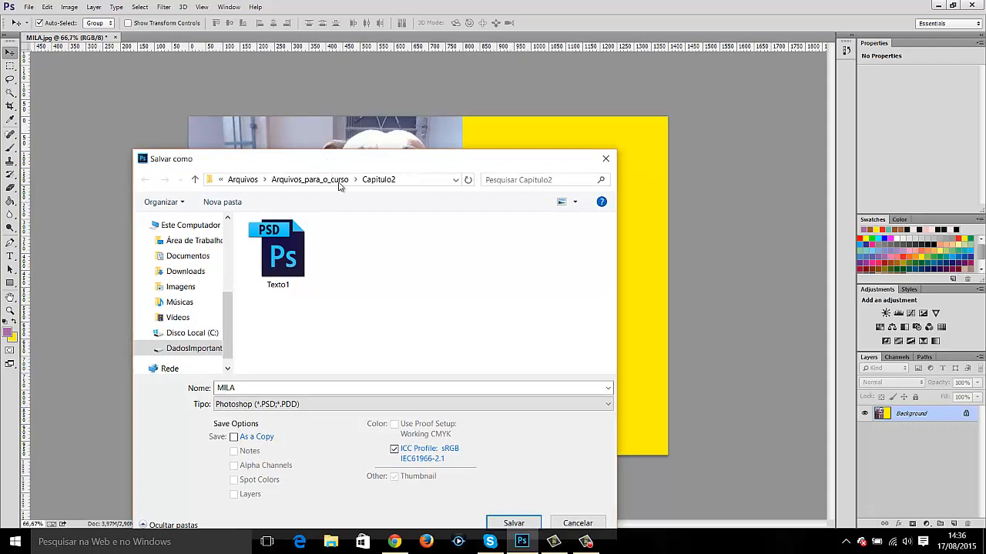
left_click_drag(340, 154, 416, 322)
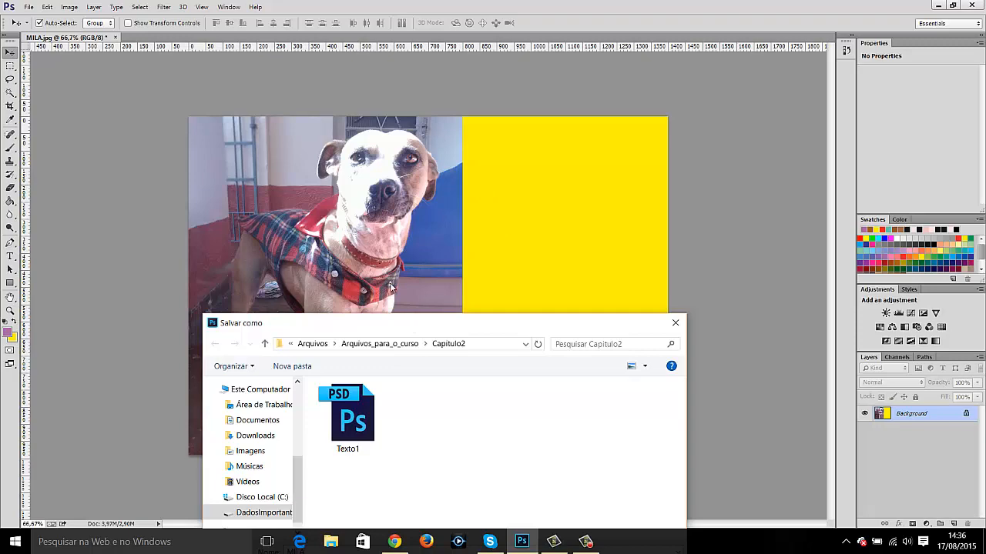
left_click_drag(402, 325, 388, 131)
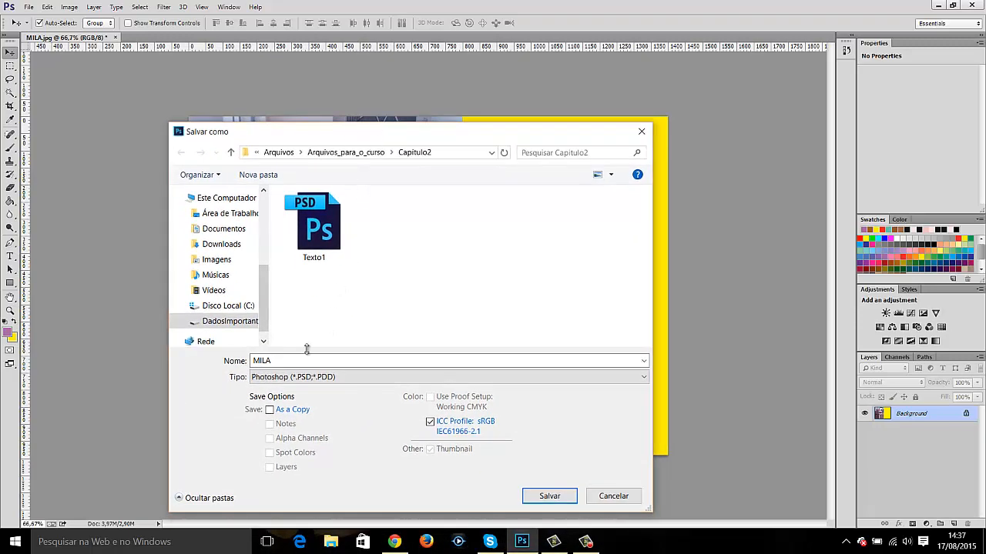
double_click(262, 361)
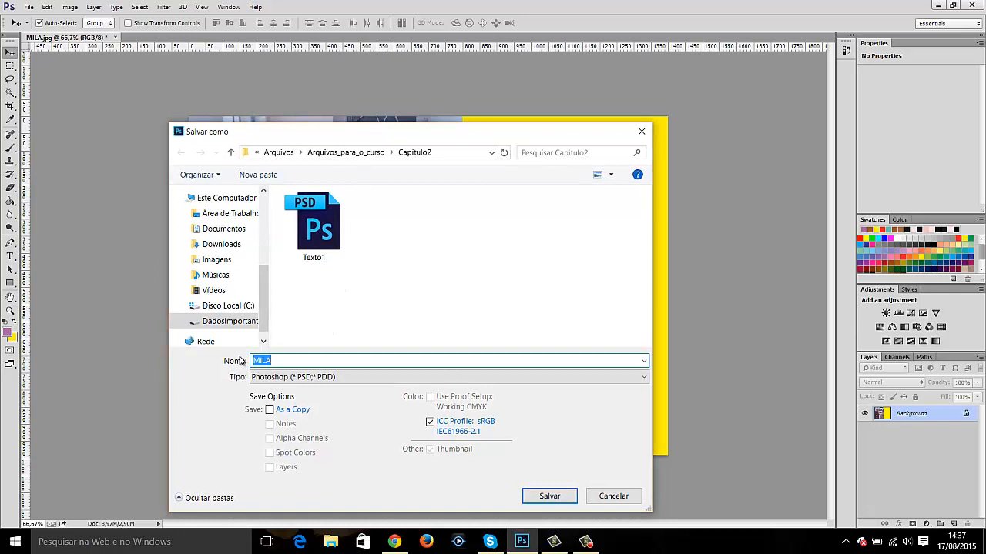
type("aula 2")
left_click(547, 497)
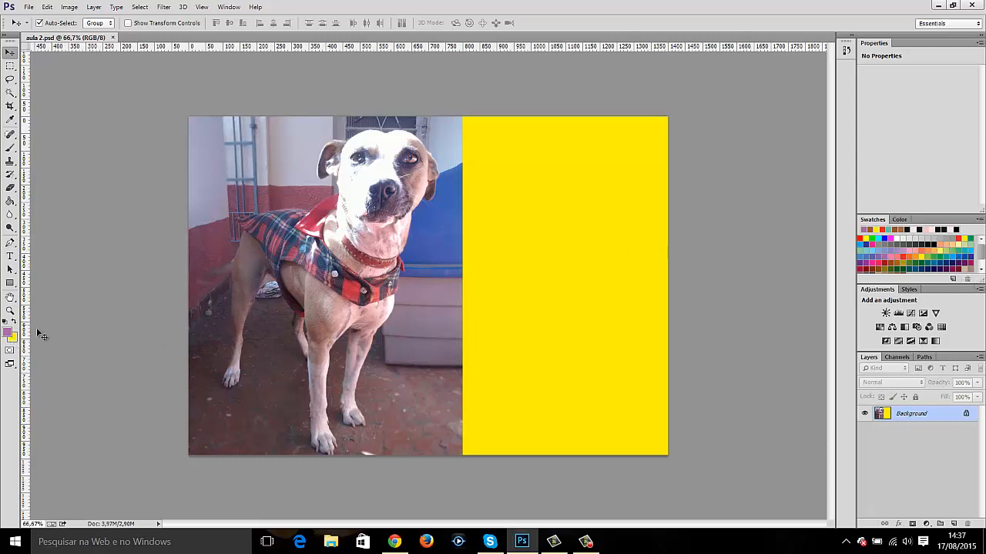
- Set the foreground color to a dark purple swatch
left_click(9, 332)
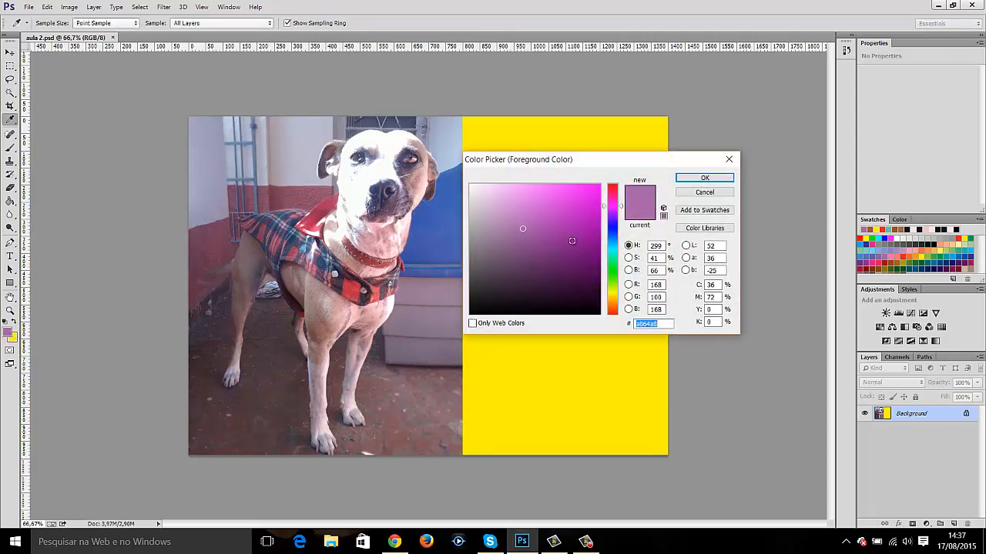
left_click(728, 159)
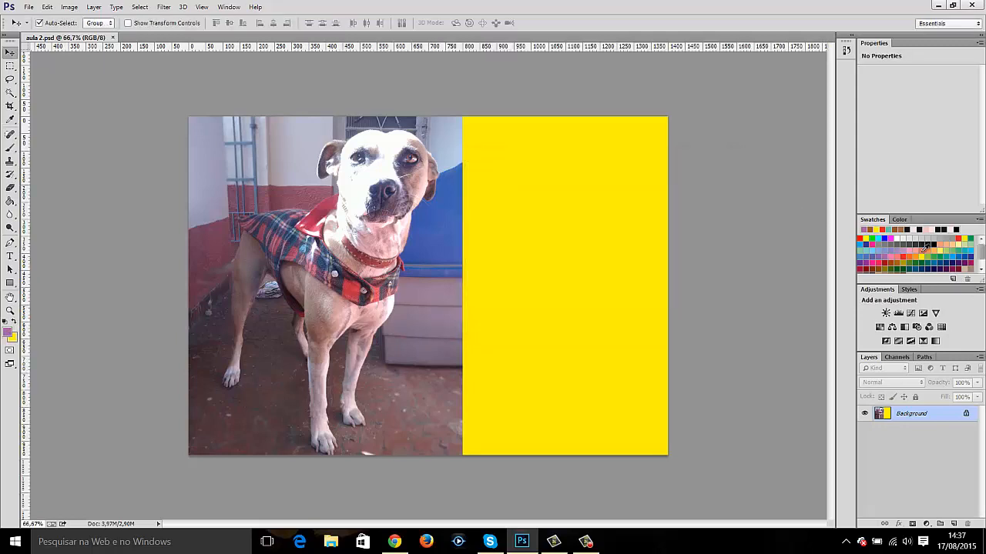
left_click(965, 262)
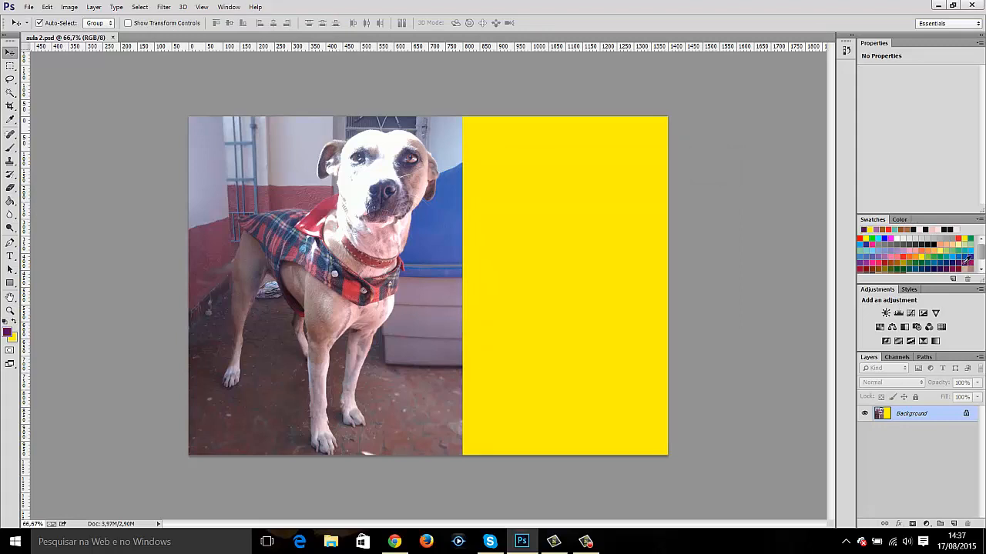
- Set the background color to a green swatch and keep dark purple as the foreground color
left_click(13, 324)
left_click(971, 239)
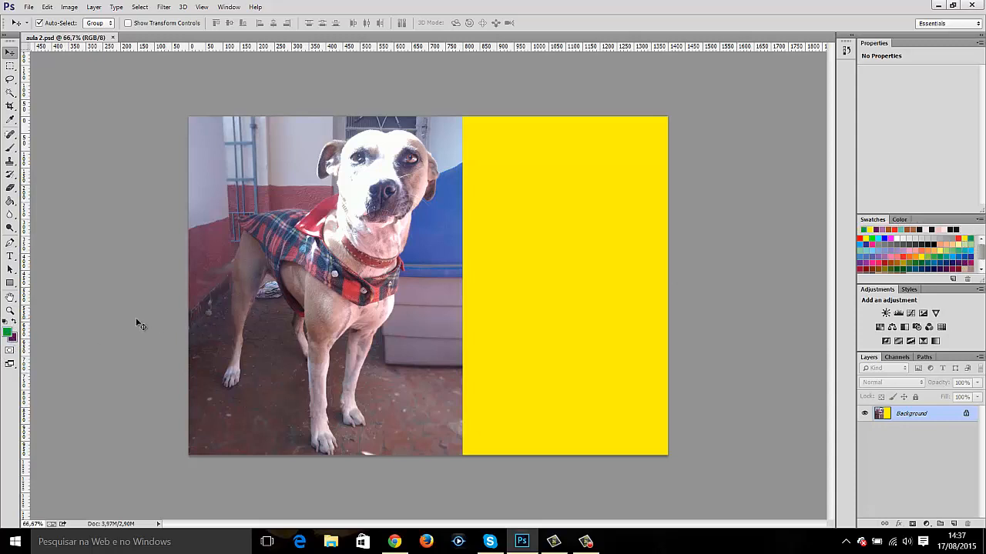
left_click(13, 323)
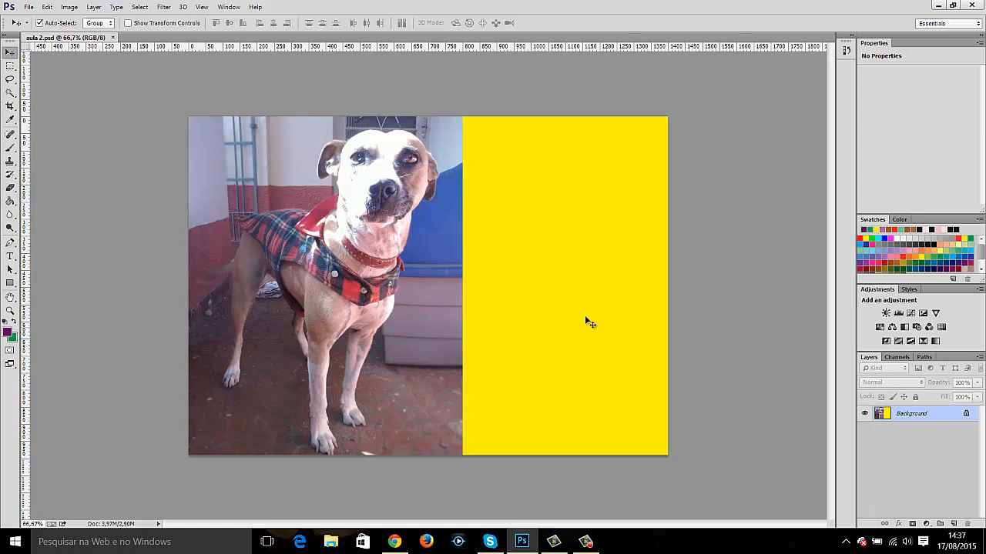
- Try the Magic Wand at tolerance 32 on the yellow and blue areas, finishing with the yellow canvas extension selected
left_click(10, 94)
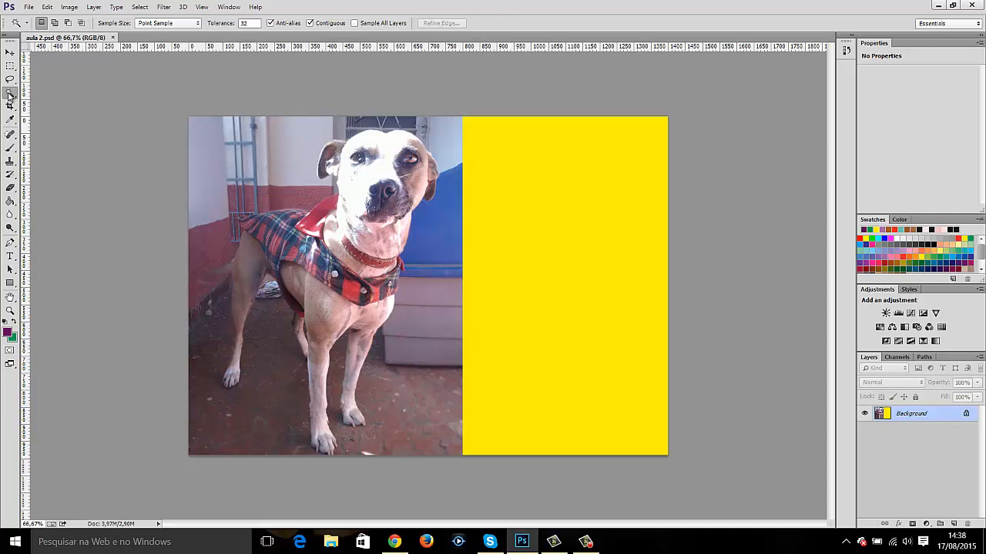
left_click(564, 221)
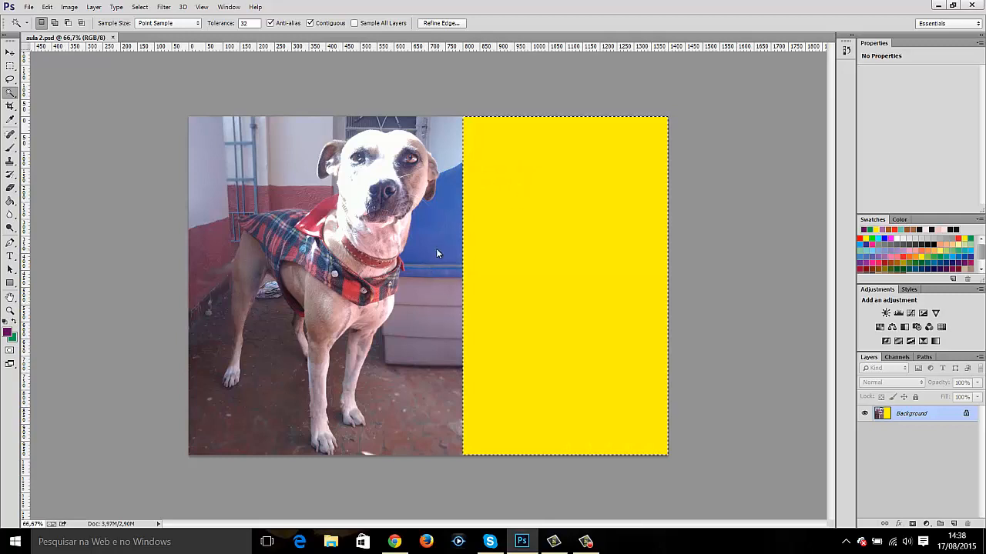
key("ctrl+d")
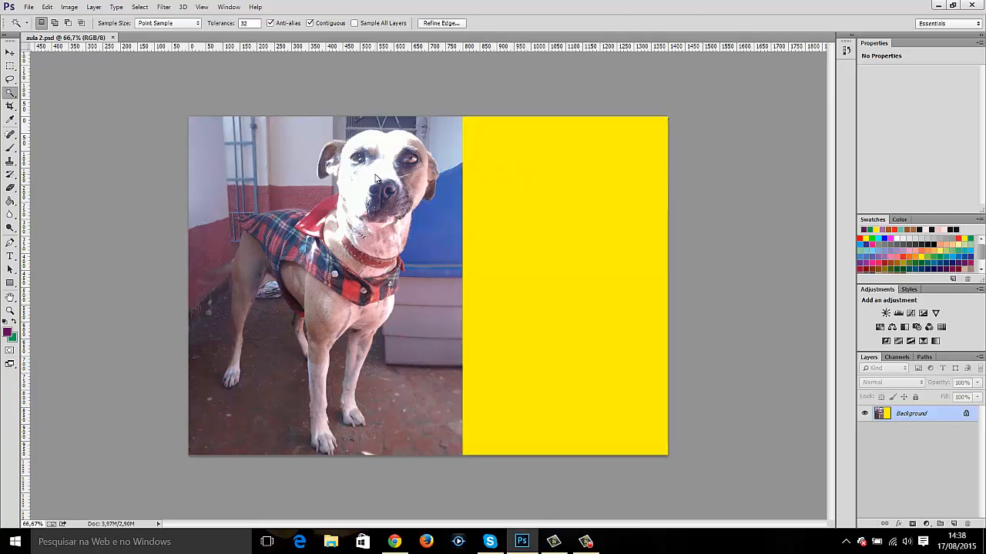
left_click(423, 261)
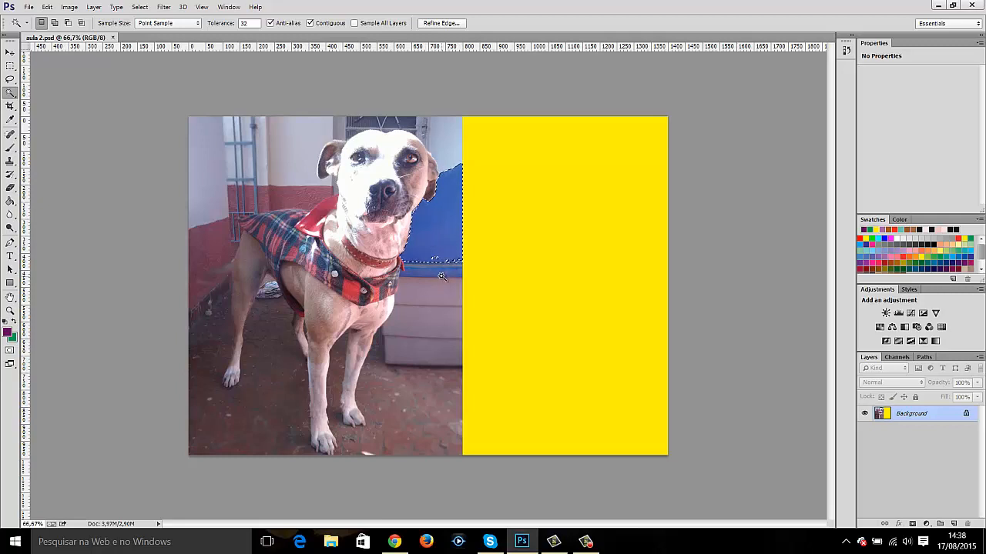
left_click(439, 279)
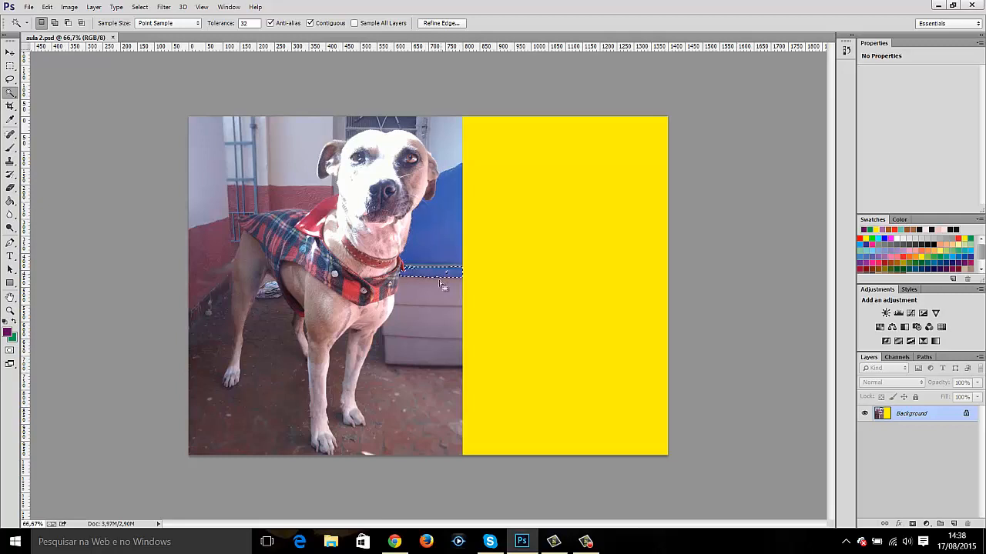
left_click(560, 226)
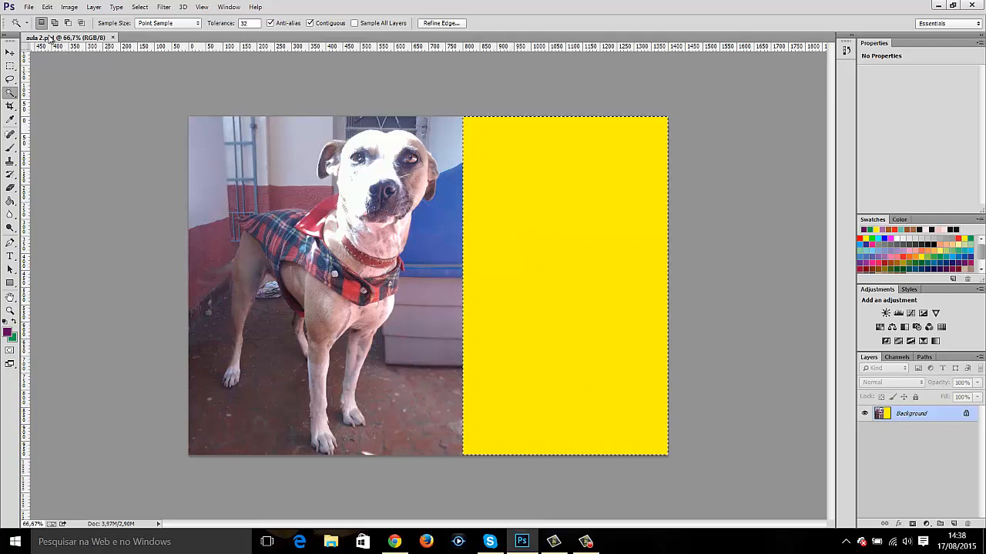
- Review the Canvas Size settings and close them without applying anything
key("ctrl+alt+c")
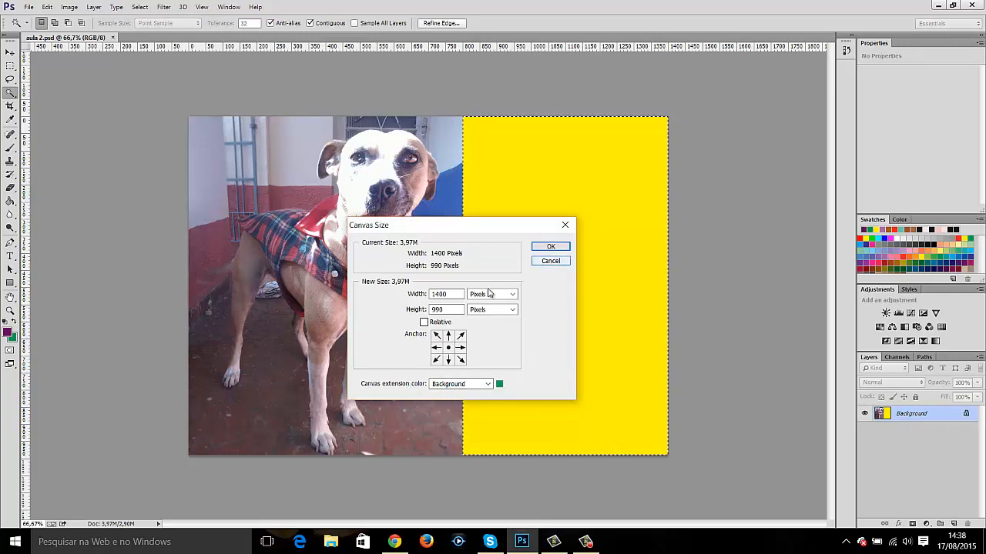
left_click(555, 261)
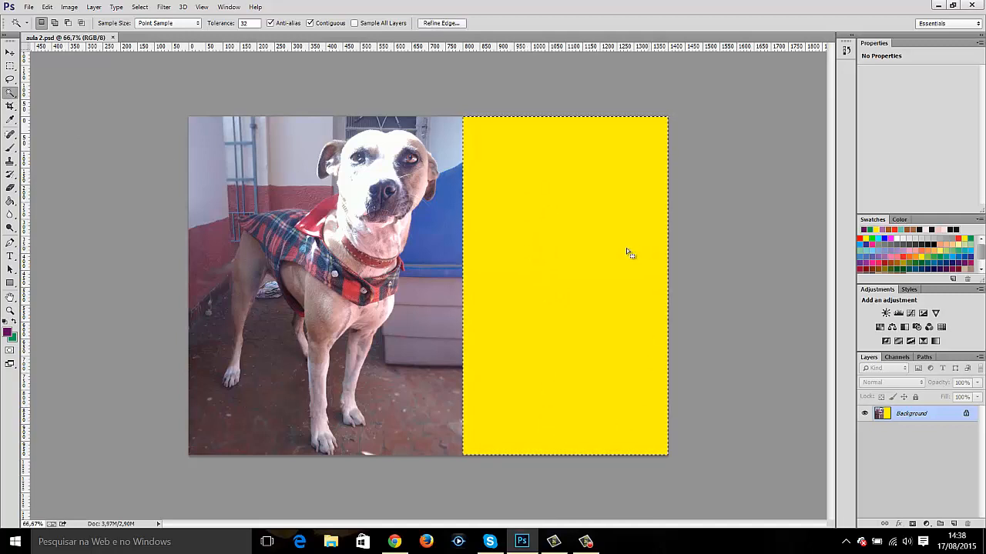
- Render the Clouds filter over the selected yellow extension in purple and green, and clear the selection
left_click(164, 8)
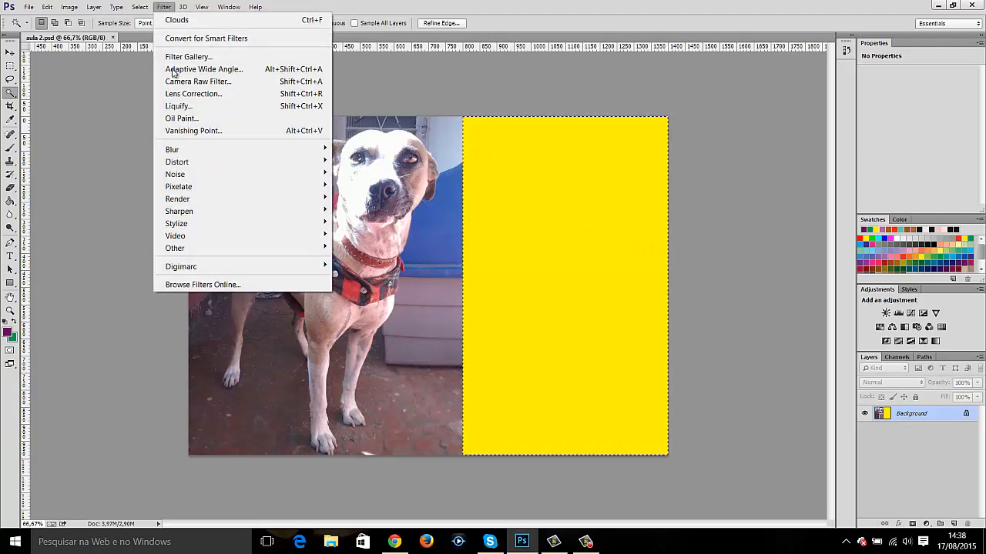
mouse_move(205, 201)
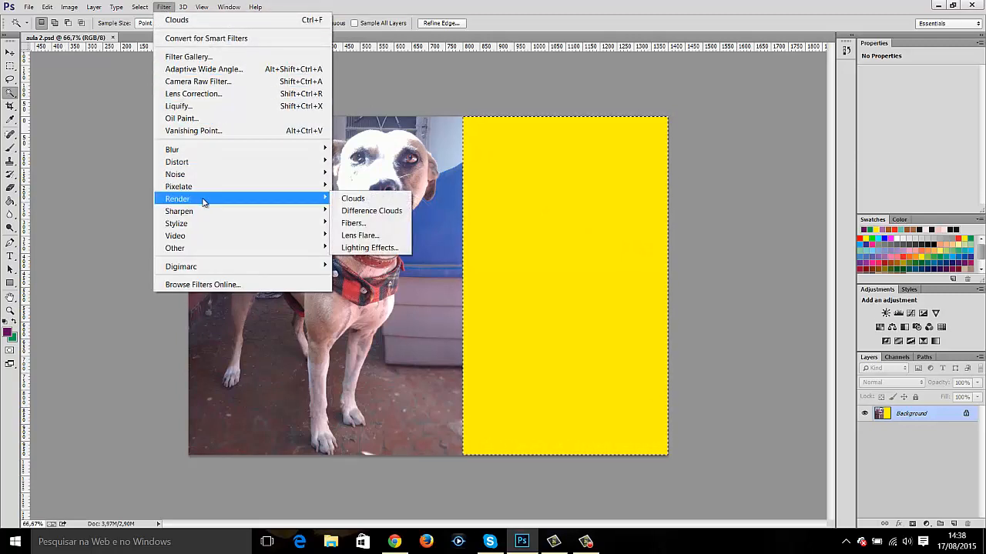
left_click(355, 199)
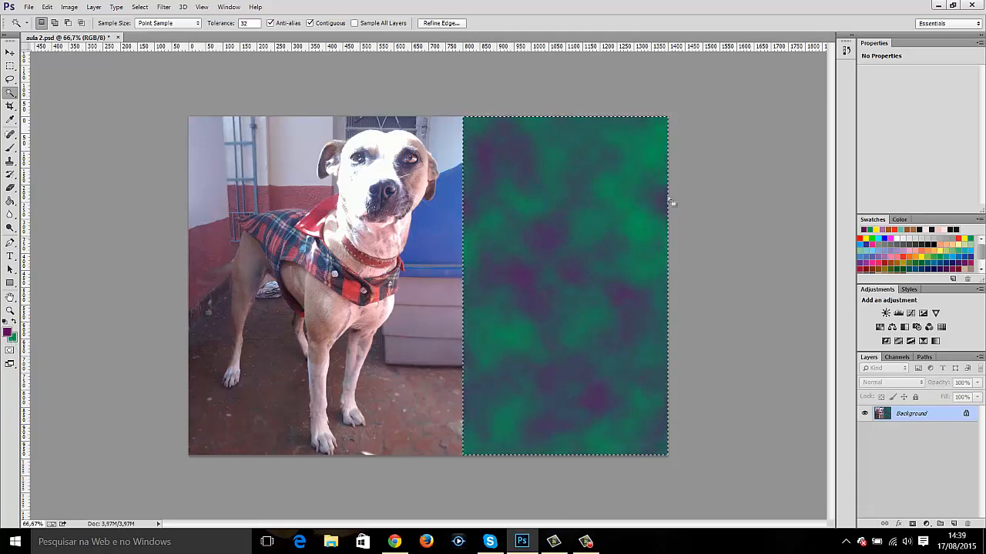
left_click(754, 221)
- Open the MILA1 image from the Capitulo2 folder
left_click(26, 8)
left_click(40, 35)
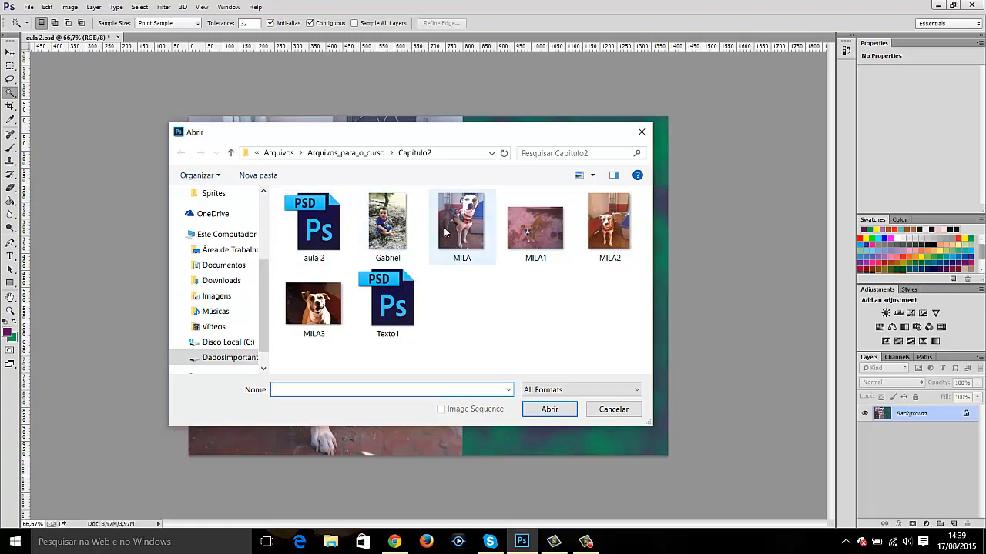
double_click(537, 233)
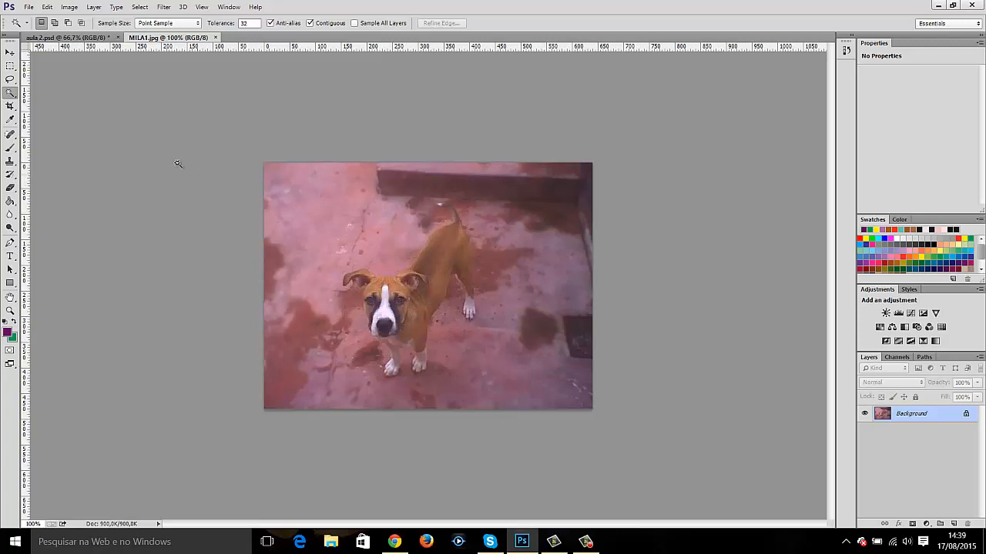
- Select the whole MILA1 image with the Rectangular Marquee and add a purple stroke of width 30, centered, Dissolve mode, 100% opacity
left_click(10, 67)
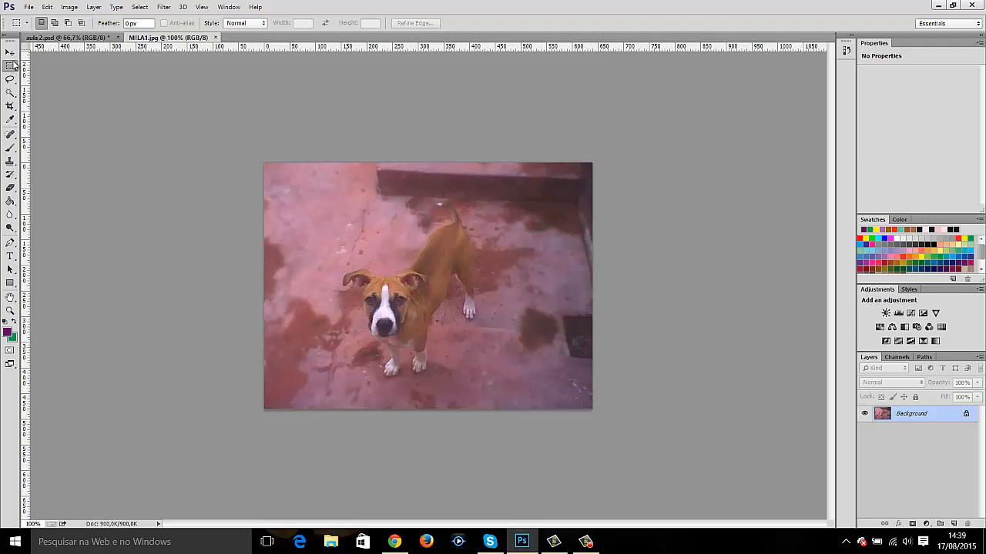
left_click_drag(215, 145, 647, 417)
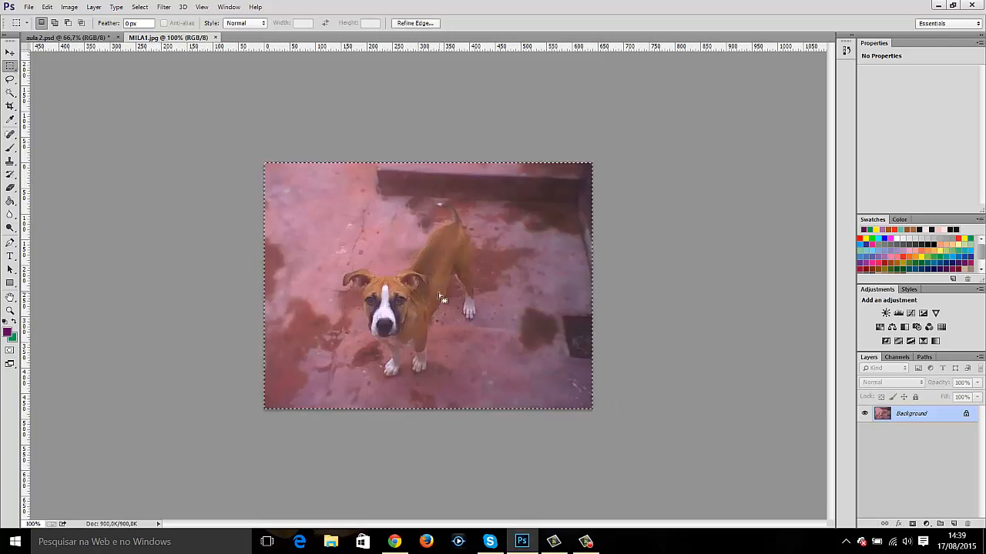
left_click(47, 8)
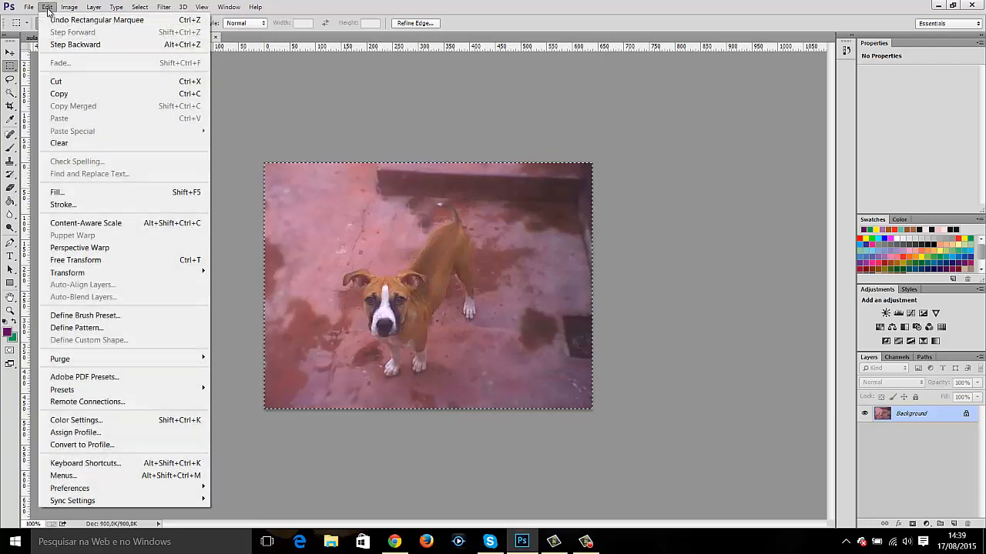
left_click(99, 203)
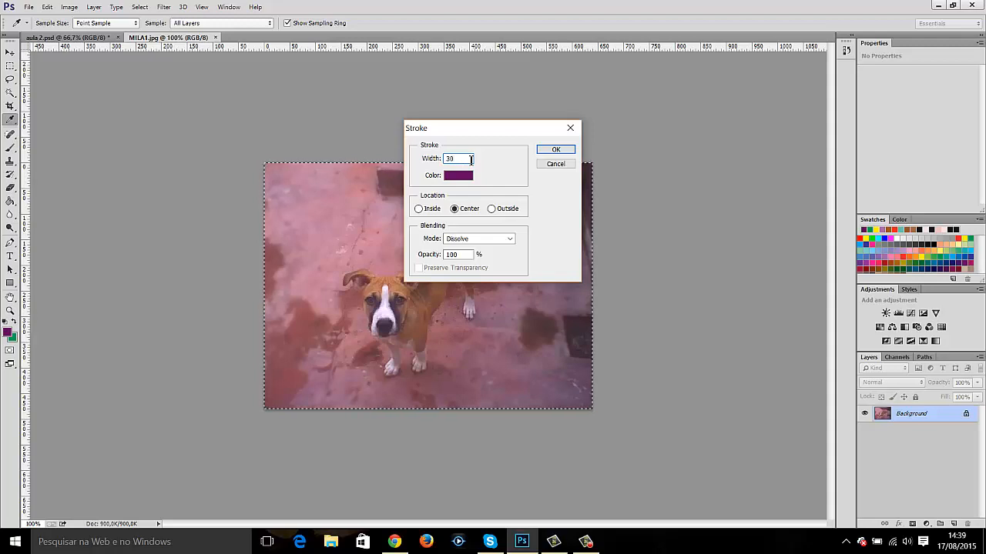
key("Tab")
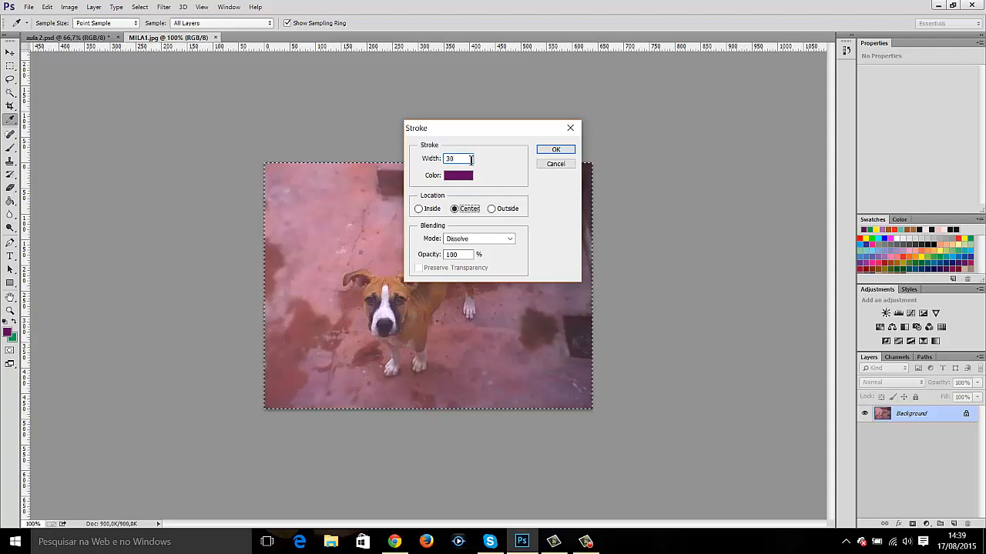
left_click(555, 149)
key("m")
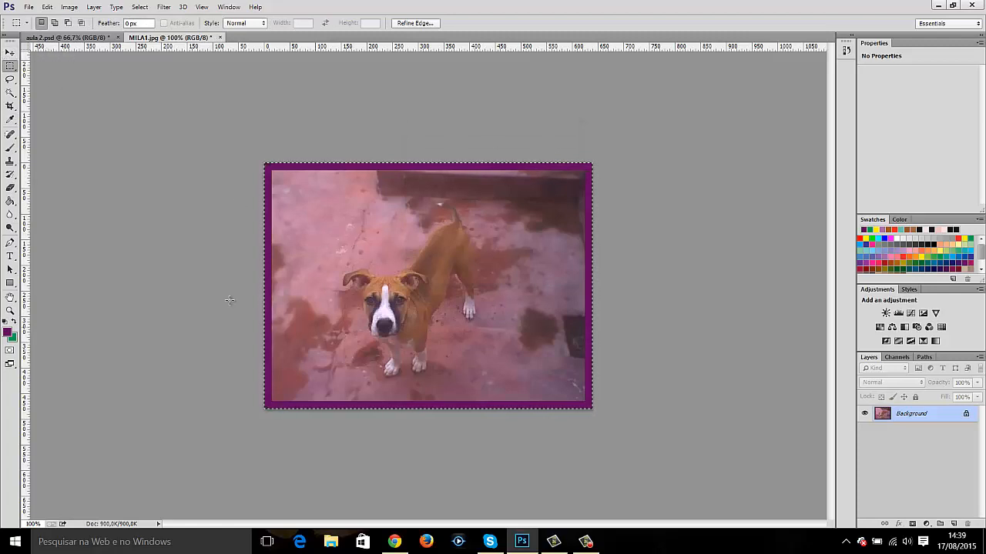
- Copy the framed MILA1 image into the aula 2 document with the Move tool, placing it over the clouds area
left_click(10, 52)
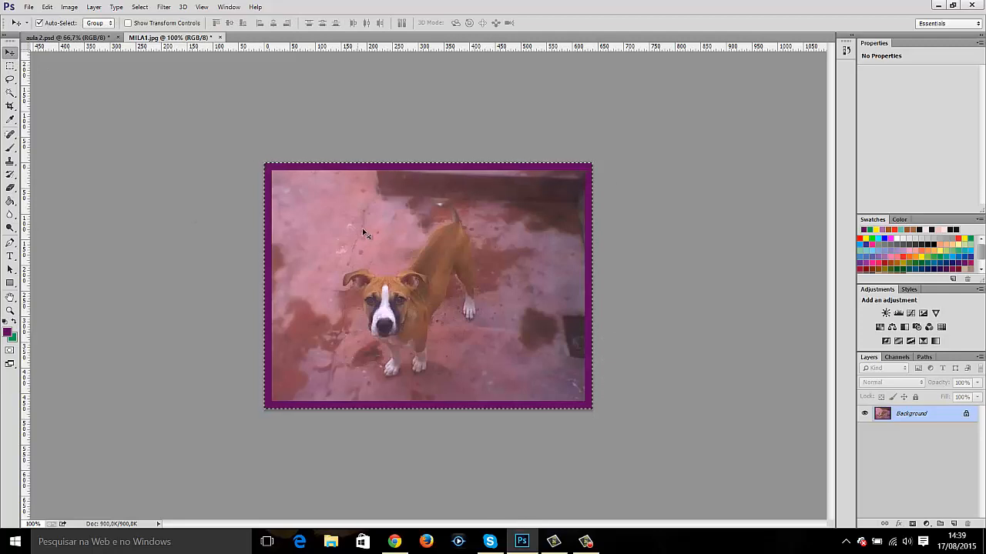
left_click(75, 38)
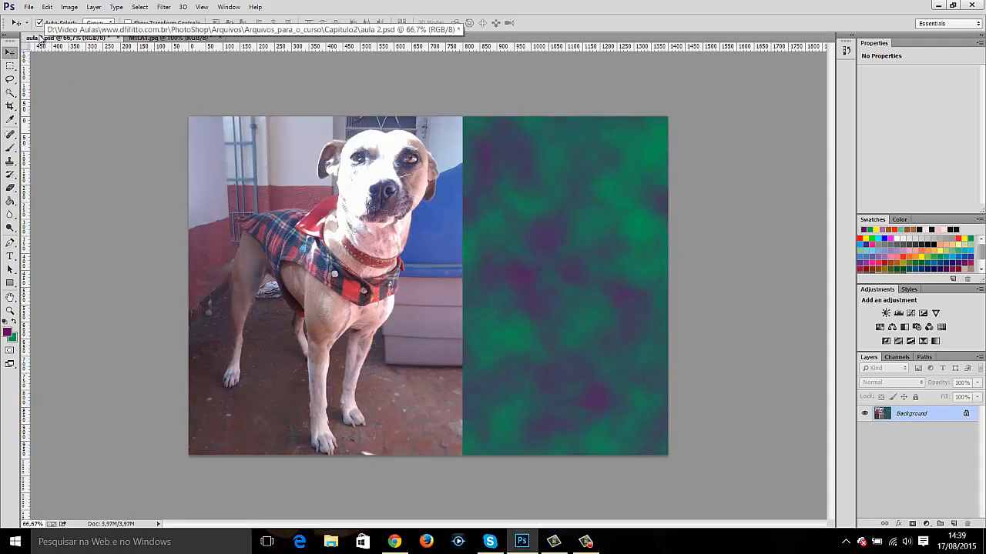
left_click(165, 38)
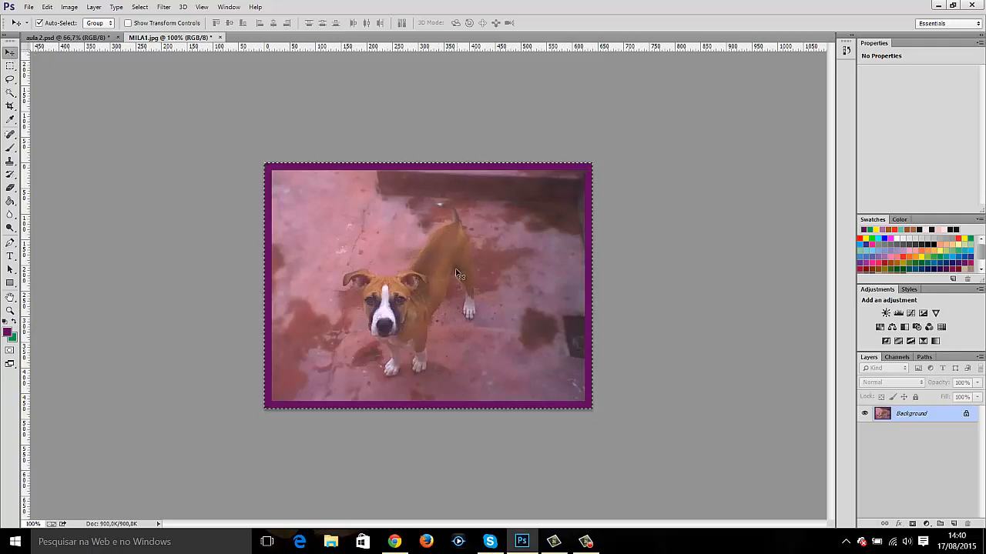
left_click_drag(445, 268, 121, 38)
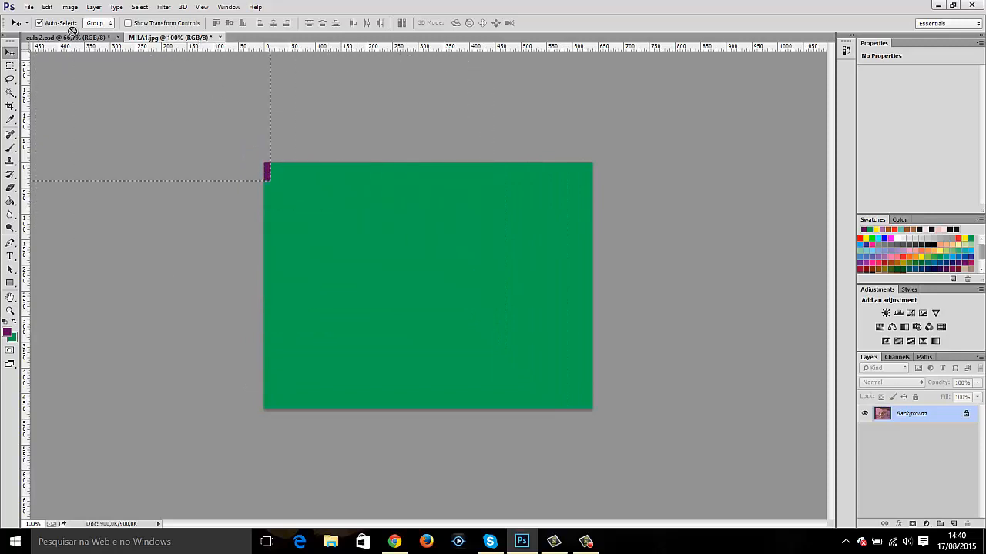
left_click_drag(55, 38, 204, 185)
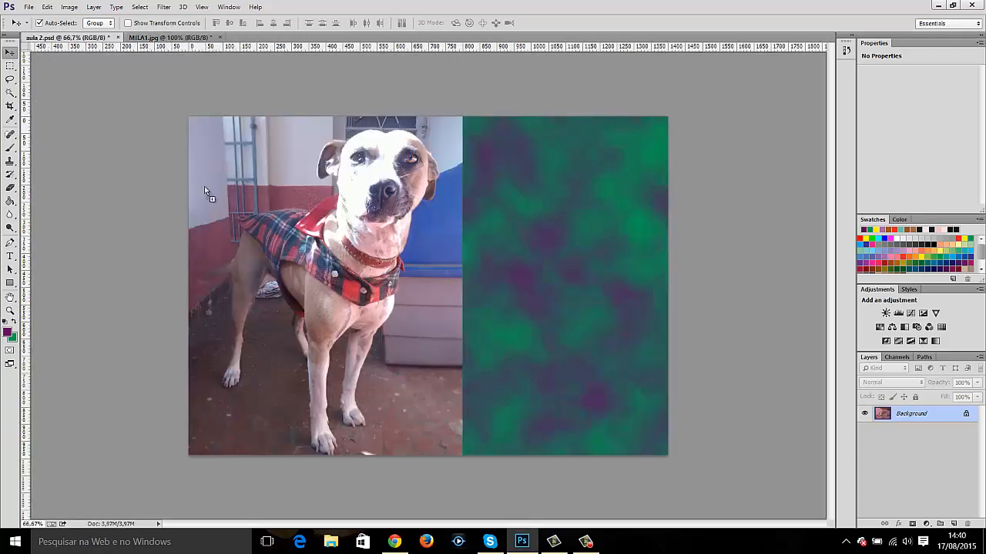
left_click_drag(450, 262, 518, 263)
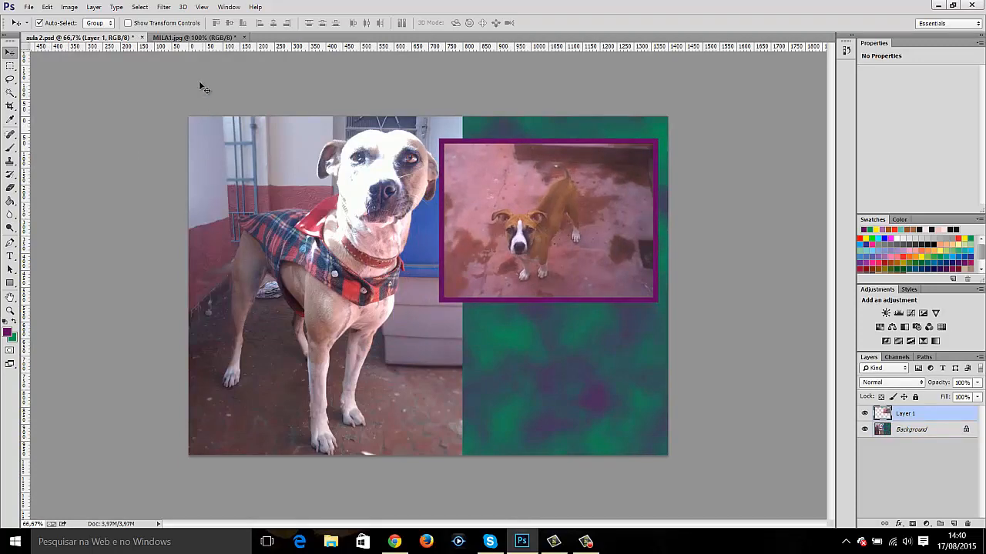
- Reposition the framed photo on Layer 1 of aula 2 so it sits over the upper part of the clouds background
left_click(188, 37)
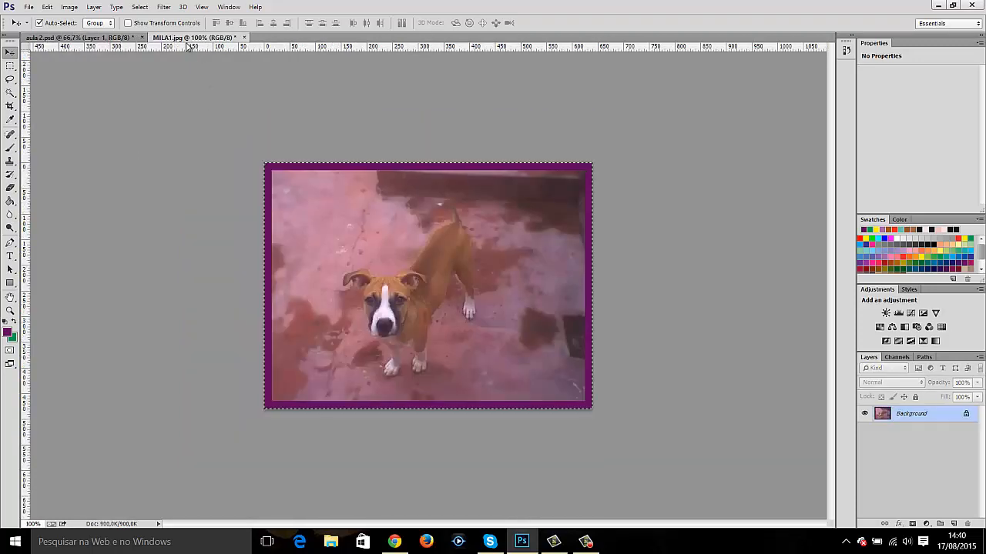
left_click(85, 37)
left_click_drag(539, 214, 473, 228)
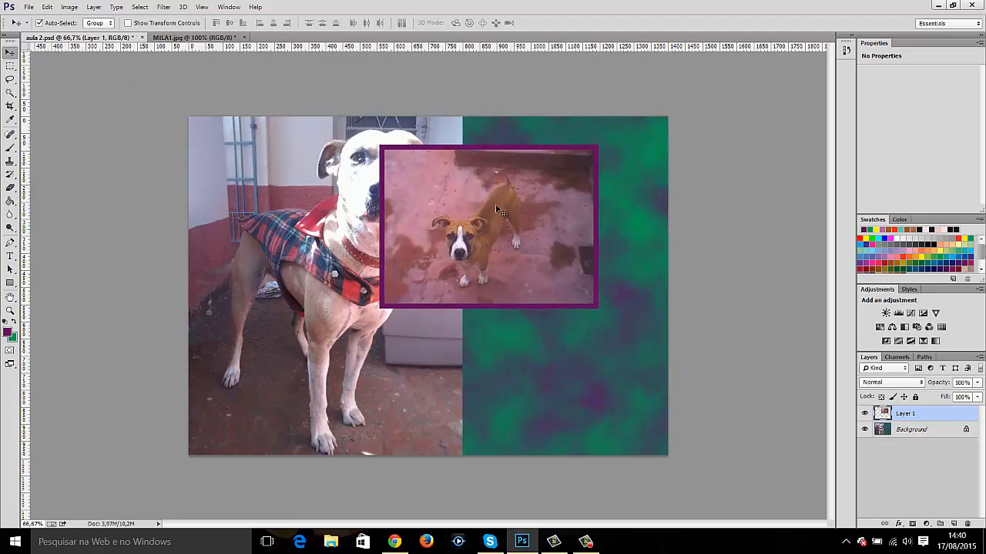
left_click_drag(476, 213, 513, 206)
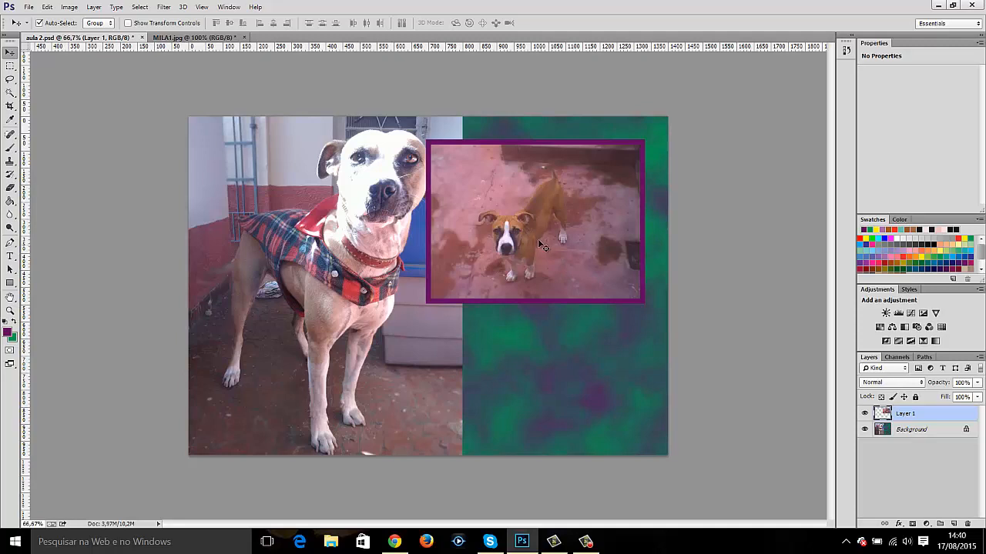
left_click(46, 8)
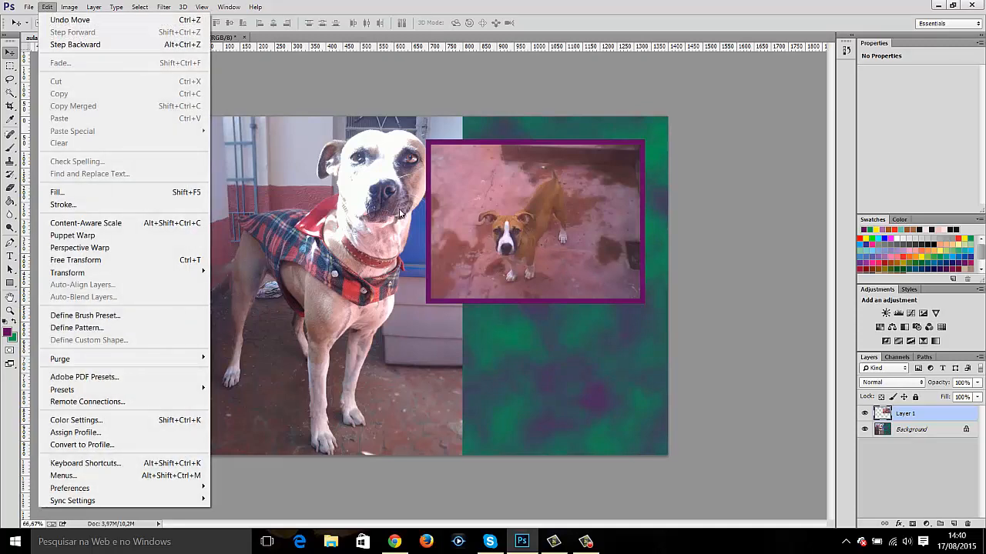
left_click(492, 258)
left_click_drag(506, 212, 523, 232)
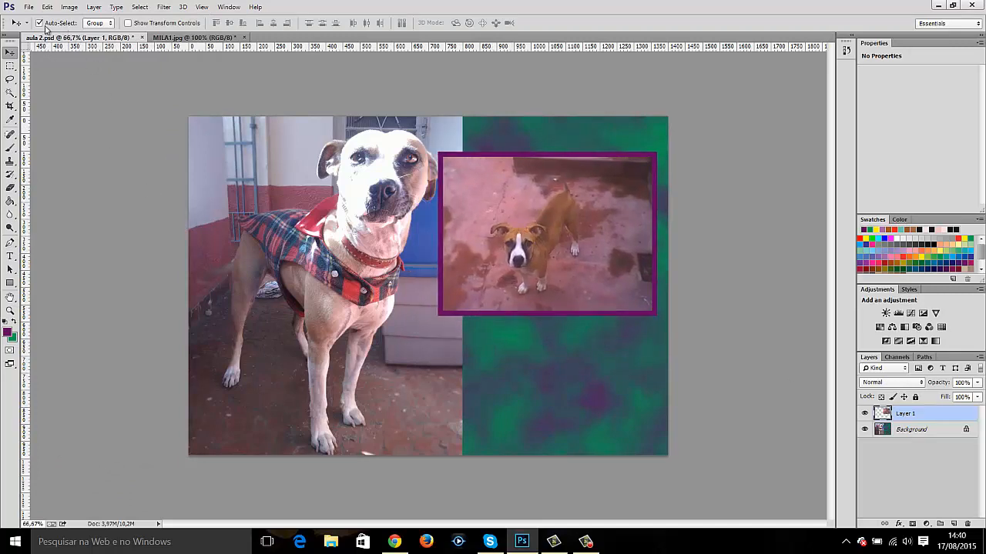
mouse_move(532, 262)
left_mouse_down()
mouse_move(533, 293)
mouse_move(534, 251)
left_mouse_up()
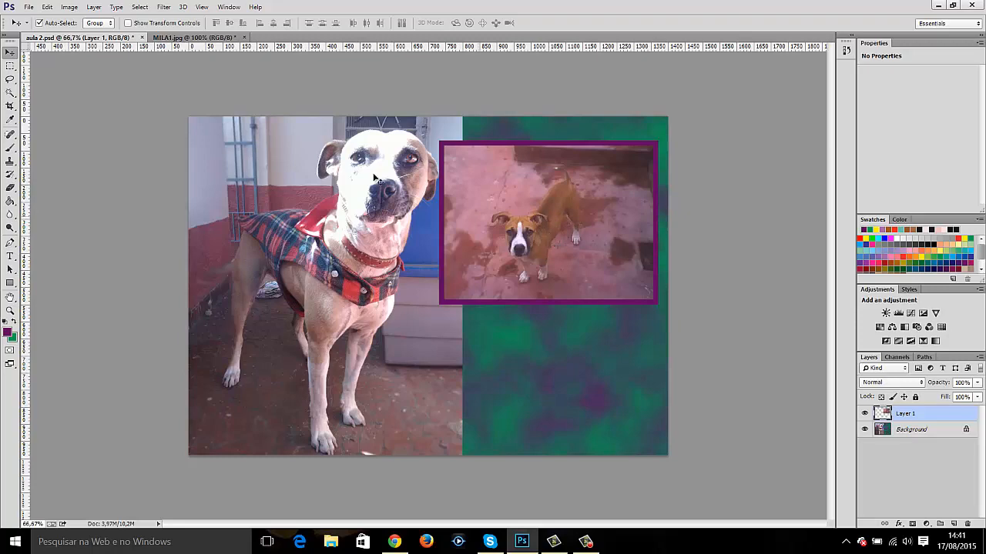
- Free-transform the framed photo on Layer 1, scaling its width and height to 80%
left_click(46, 8)
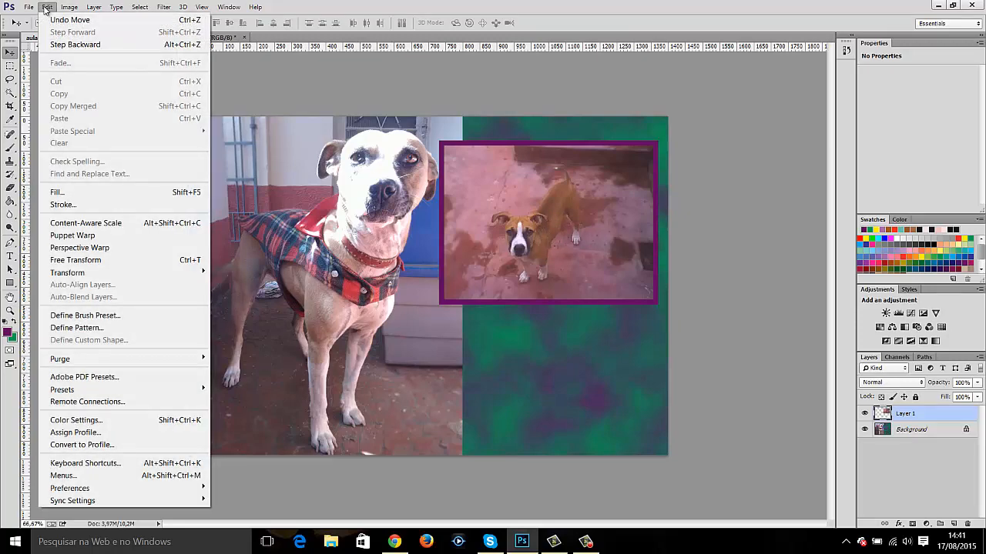
left_click(90, 261)
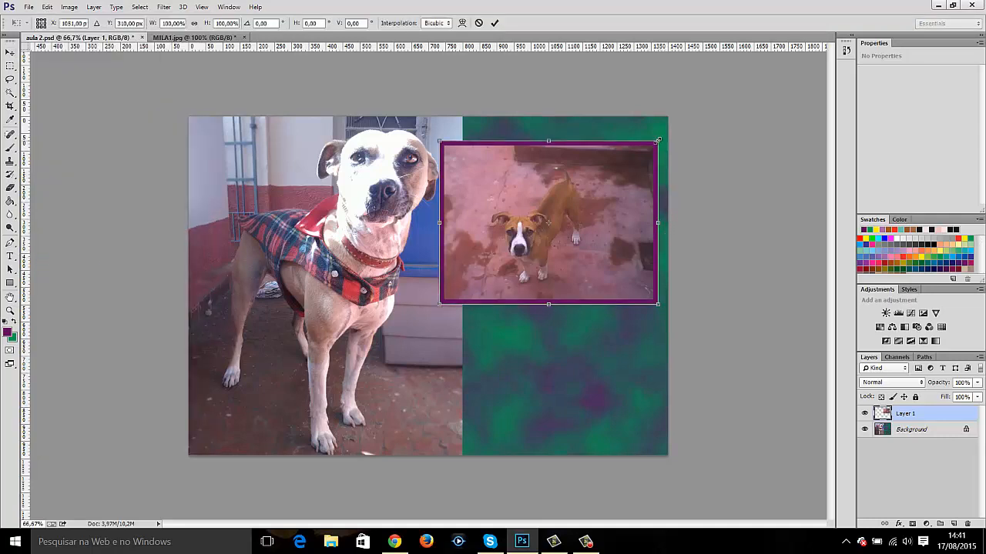
left_click_drag(657, 140, 618, 174)
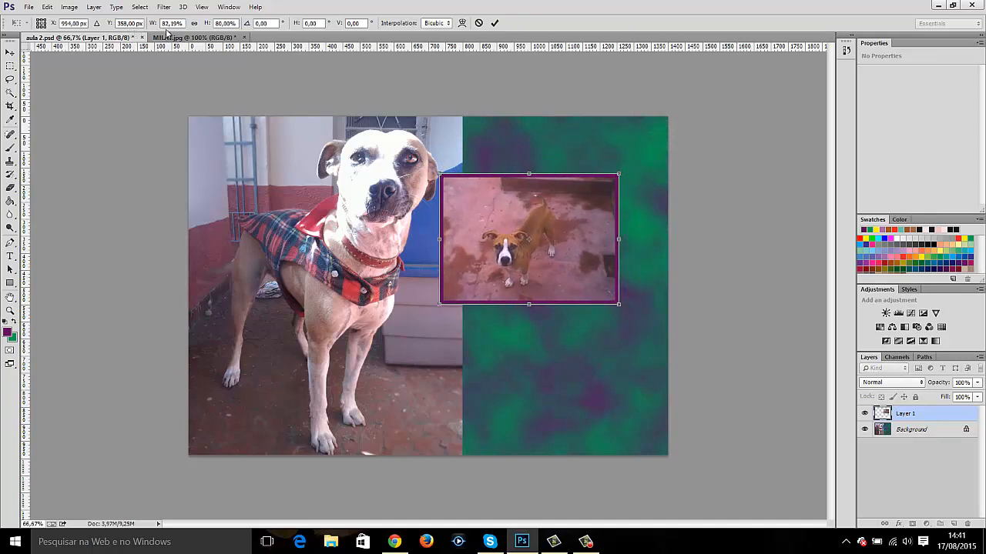
left_click(163, 23)
type("80%")
left_click(233, 24)
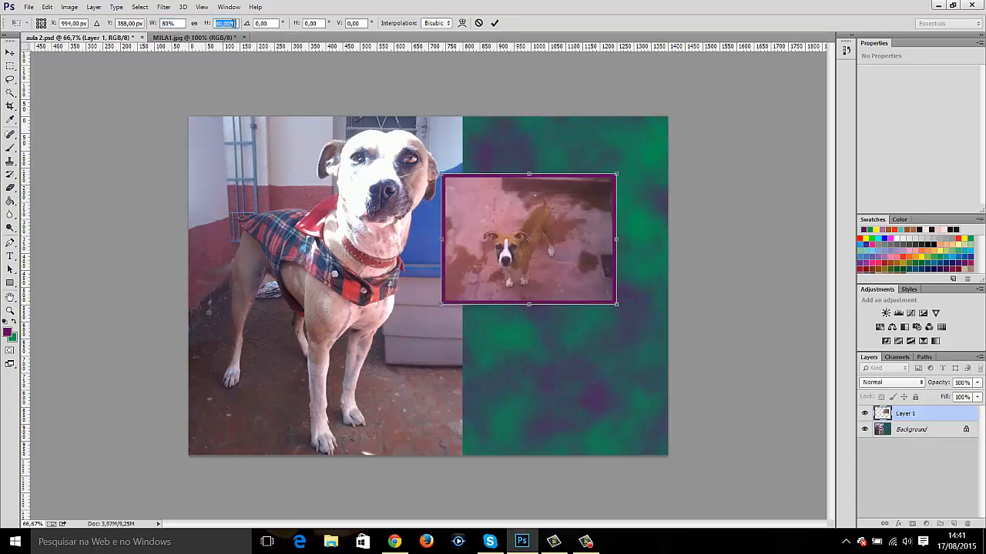
type("80%")
key("Tab")
- Rotate the framed photo to about -26 degrees, shift it over the upper clouds area and apply the transformation
left_click_drag(624, 170, 585, 147)
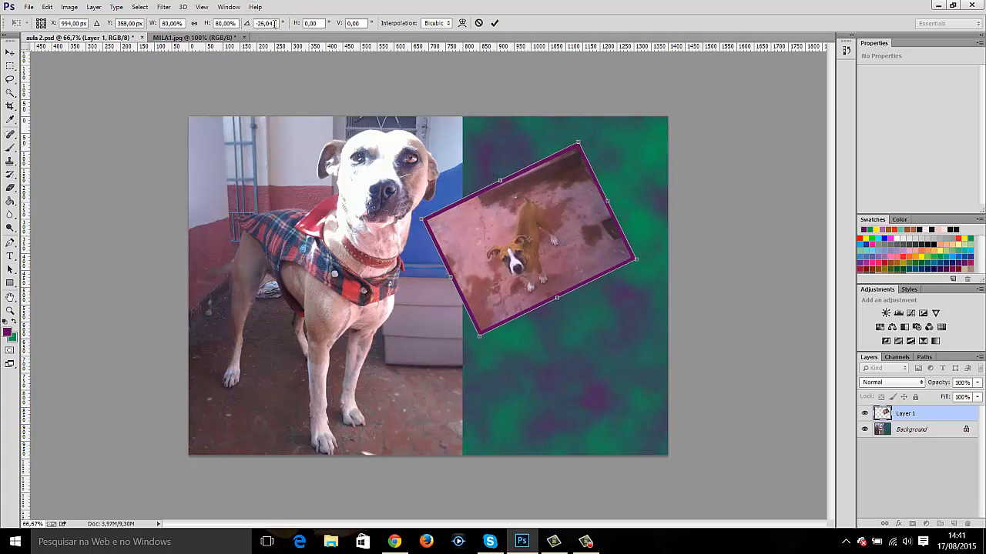
left_click_drag(543, 211, 561, 200)
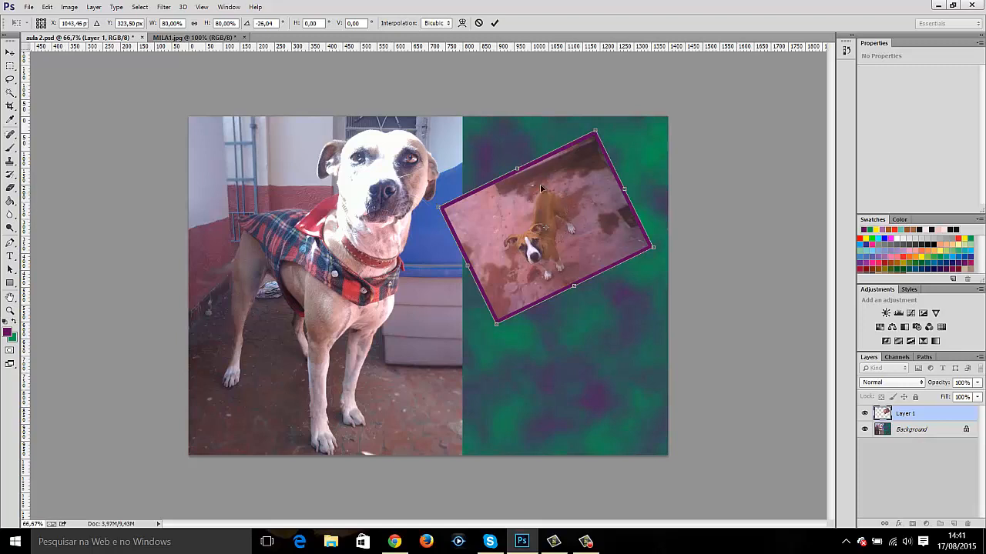
left_click(494, 25)
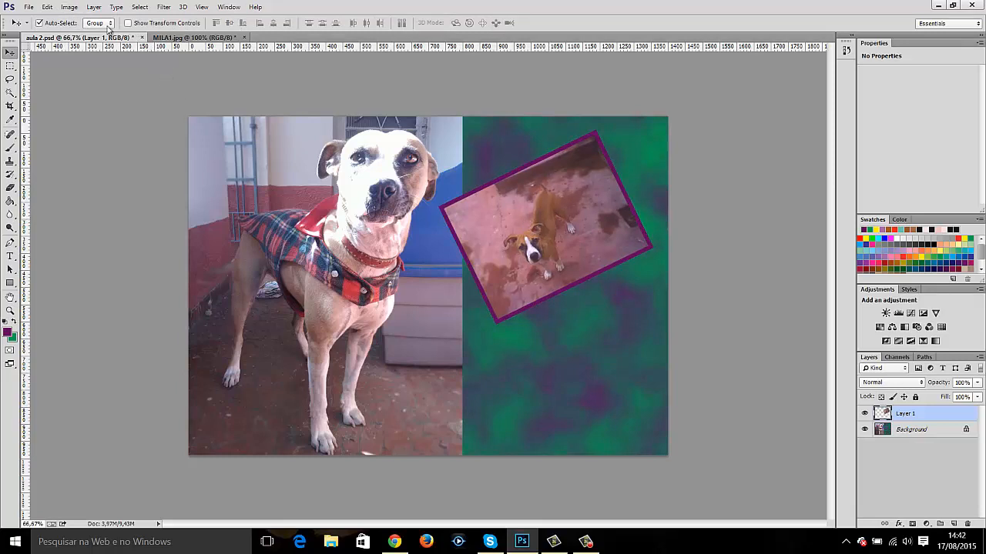
- Close the MILA1 image without saving its changes
left_click(194, 37)
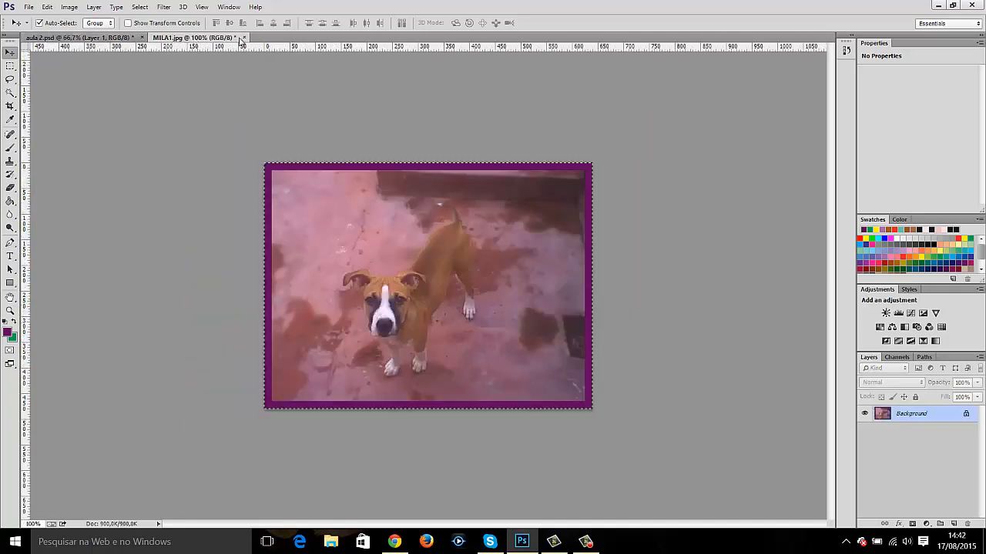
left_click(244, 38)
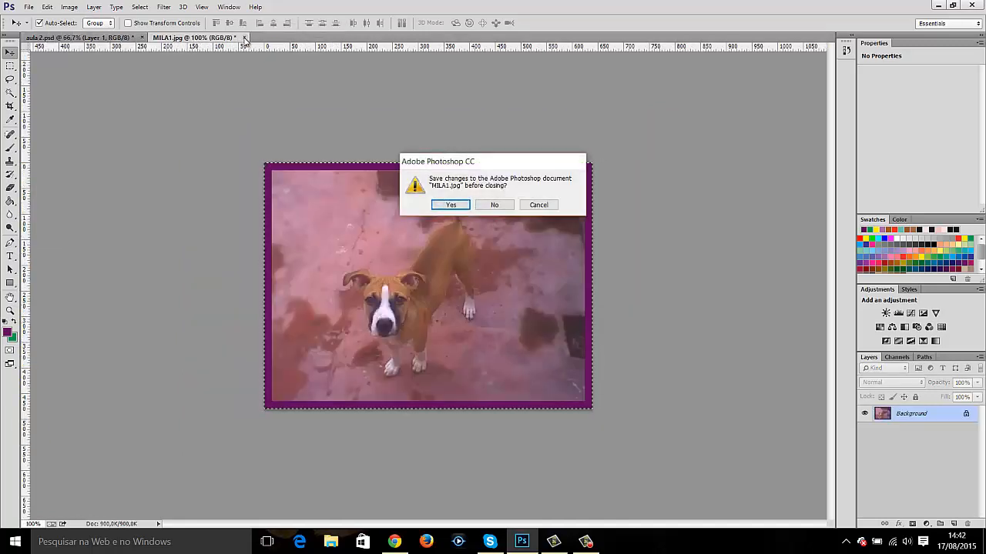
left_click(494, 205)
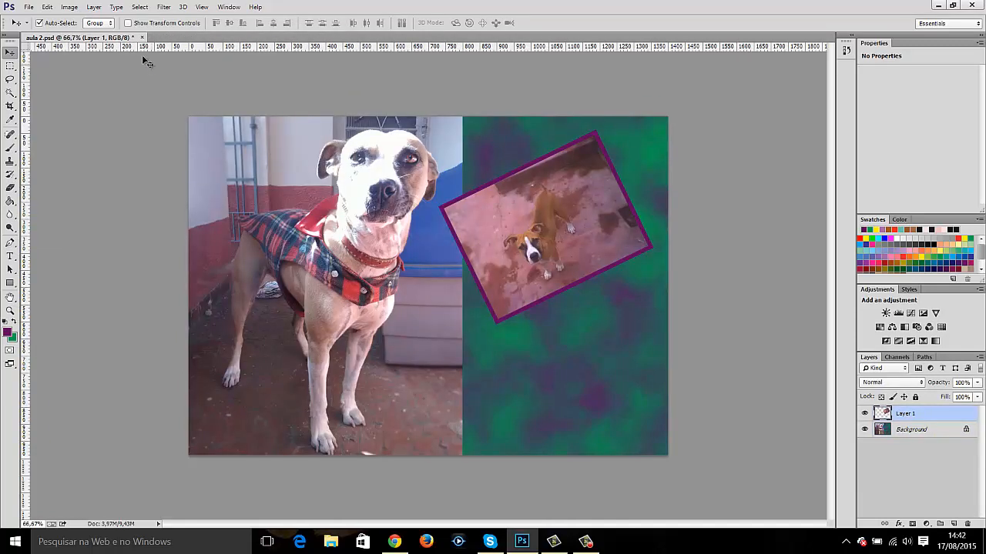
- Open the MILA2 image from the Capitulo2 folder and crop it around the dog's head and chest
left_click(28, 6)
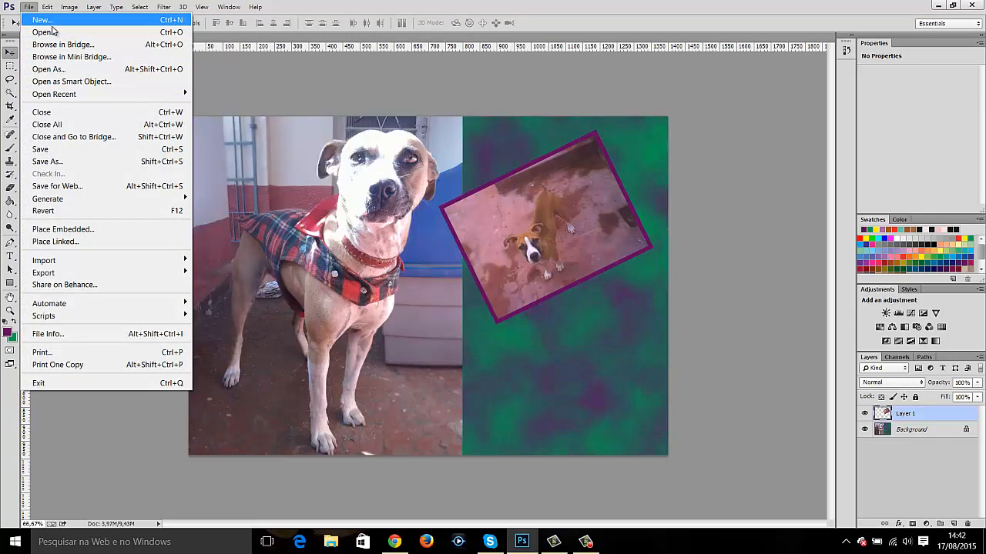
left_click(45, 32)
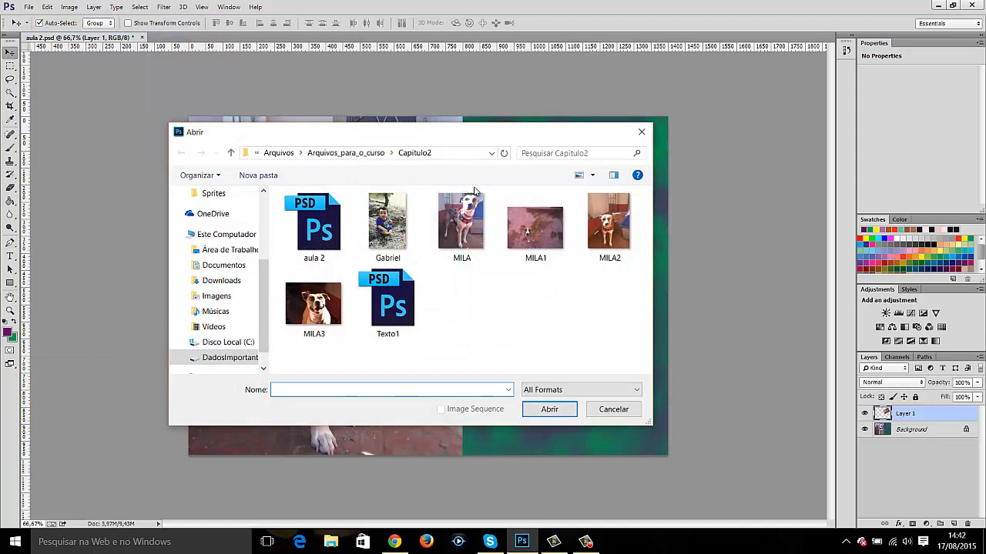
double_click(608, 224)
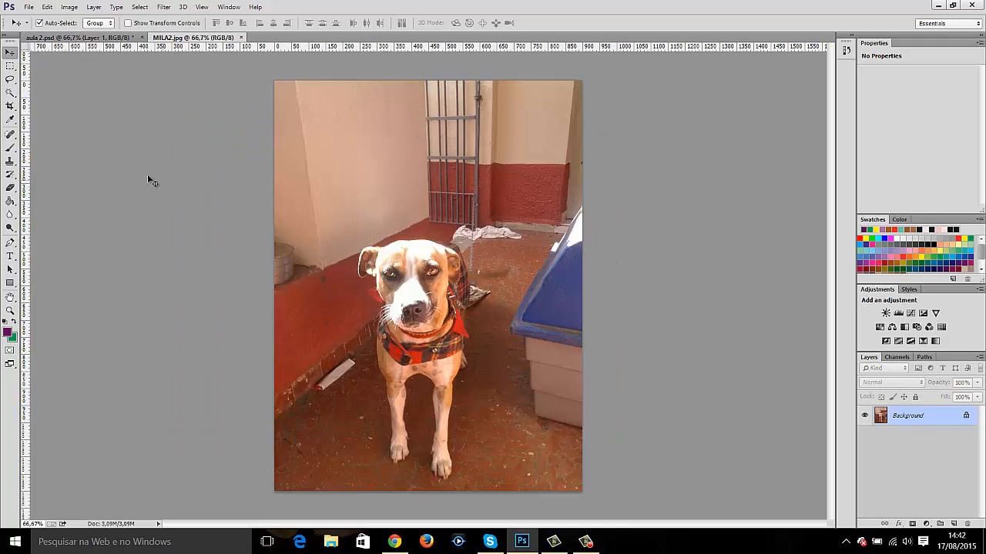
left_click(10, 106)
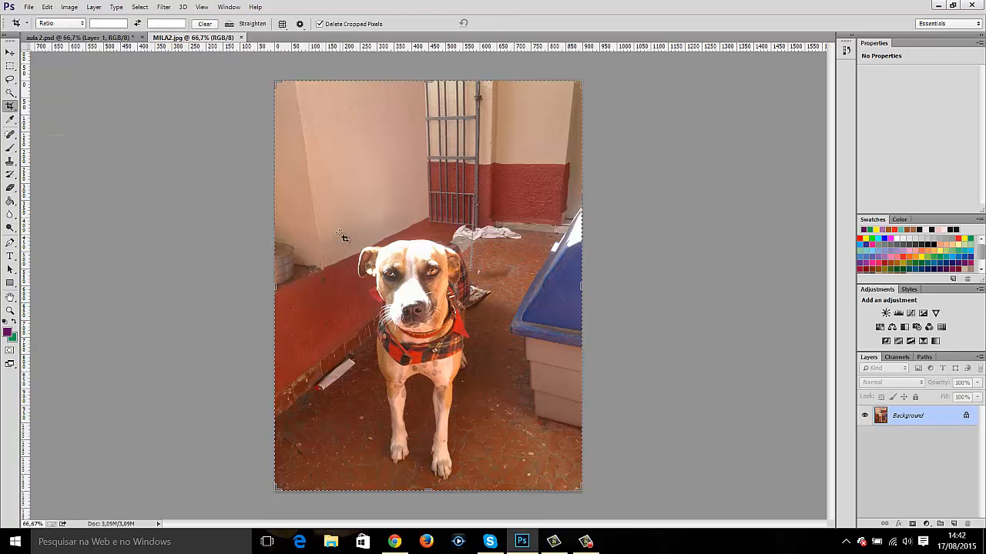
left_click_drag(329, 217, 519, 396)
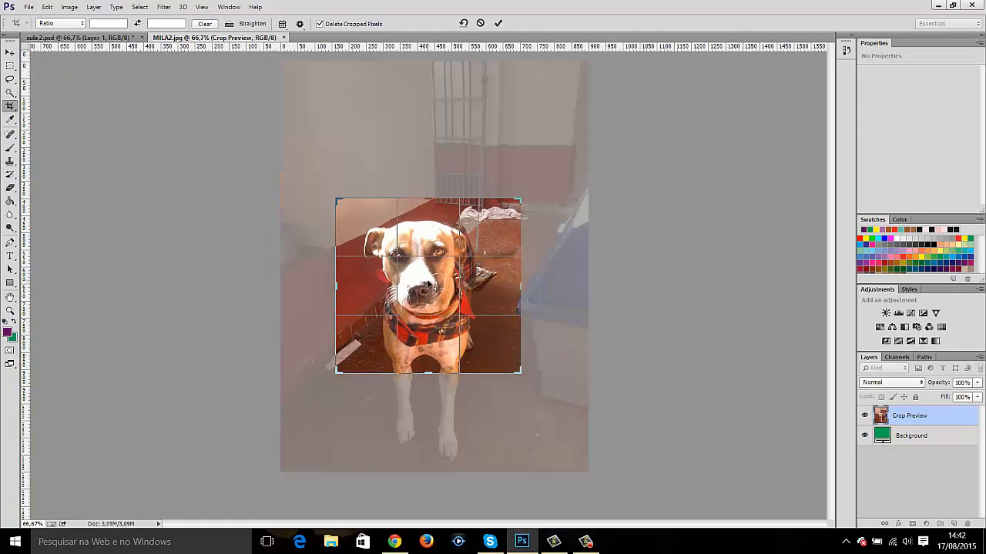
key("Return")
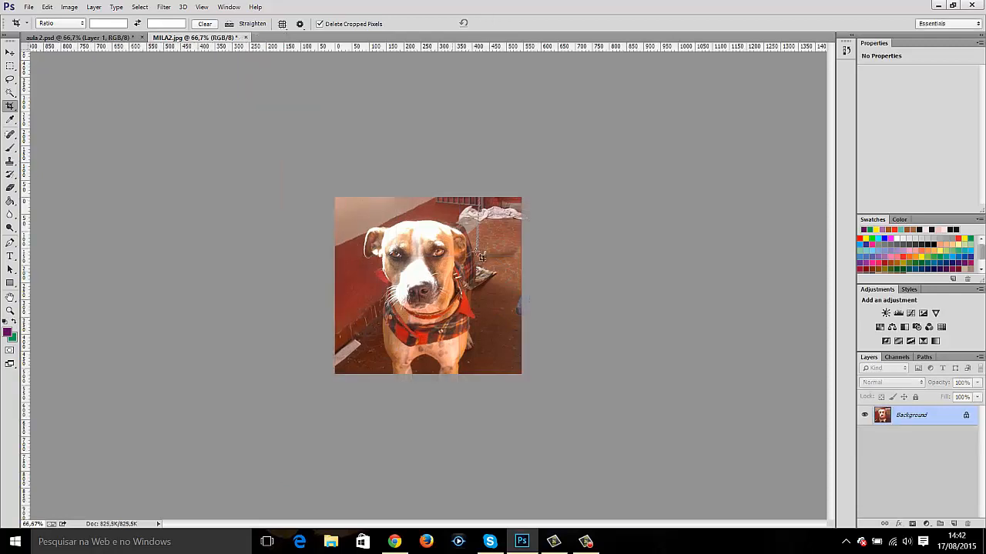
- Copy the cropped MILA2 photo into the aula 2 document with the Move tool, placing it over the large dog's body
left_click(10, 53)
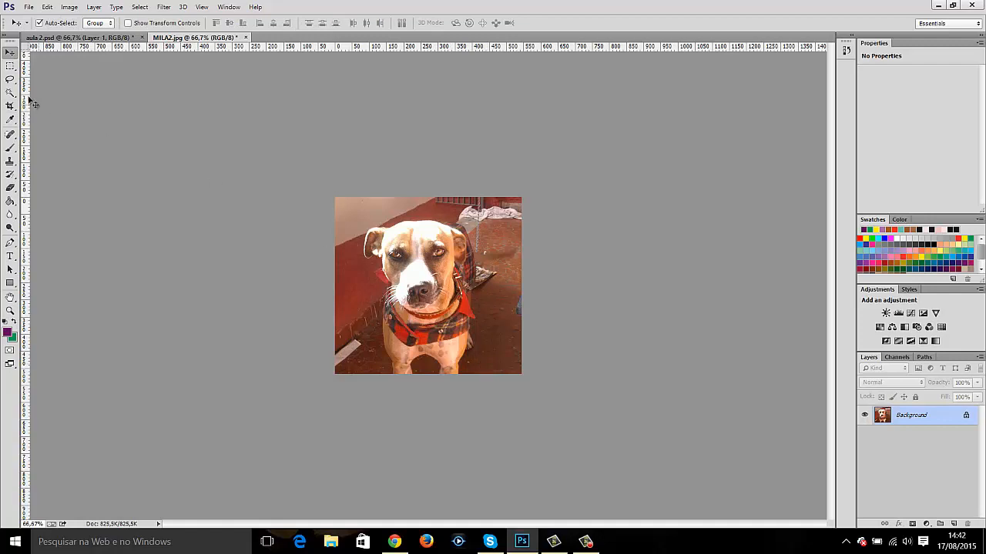
left_click_drag(419, 273, 72, 44)
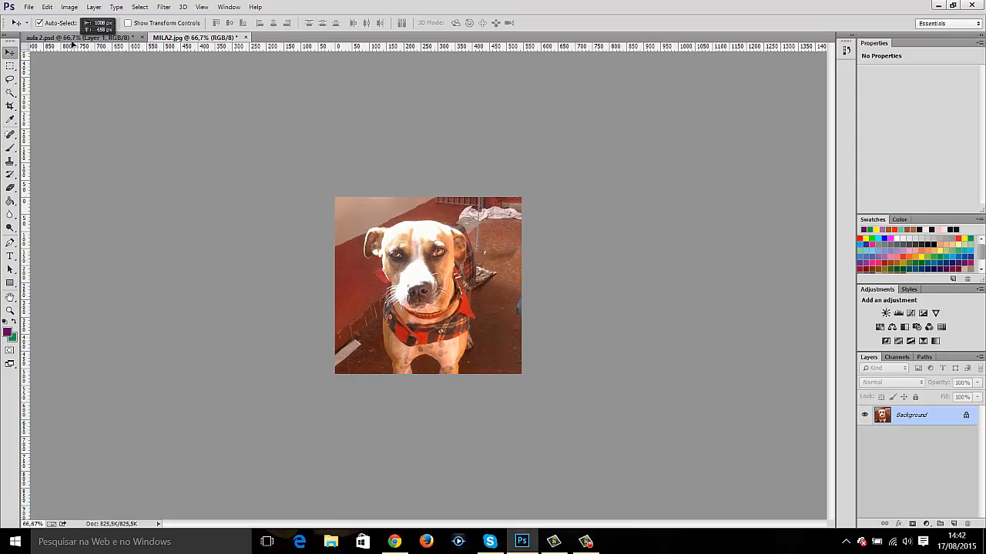
left_click_drag(72, 44, 324, 325)
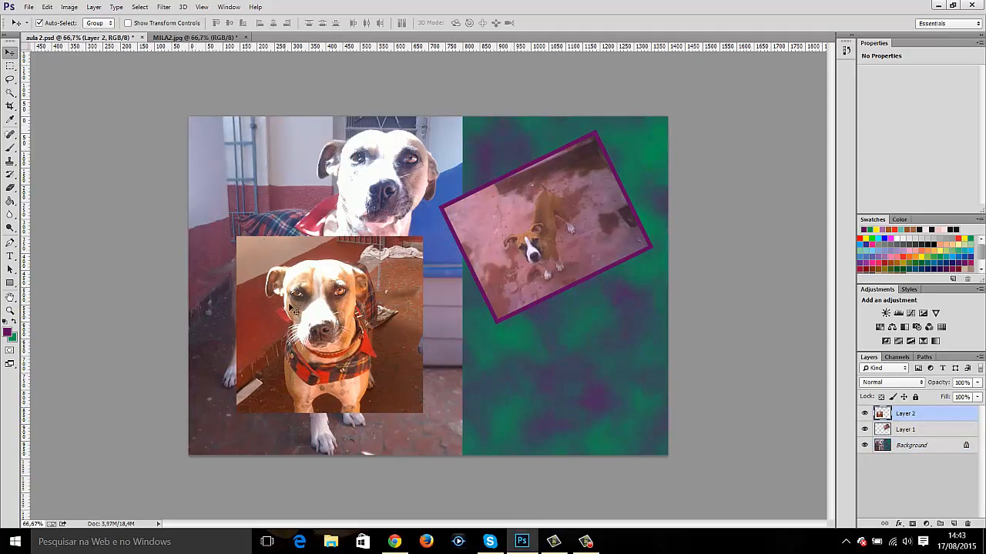
mouse_move(291, 306)
left_mouse_down()
mouse_move(405, 349)
mouse_move(308, 296)
left_mouse_up()
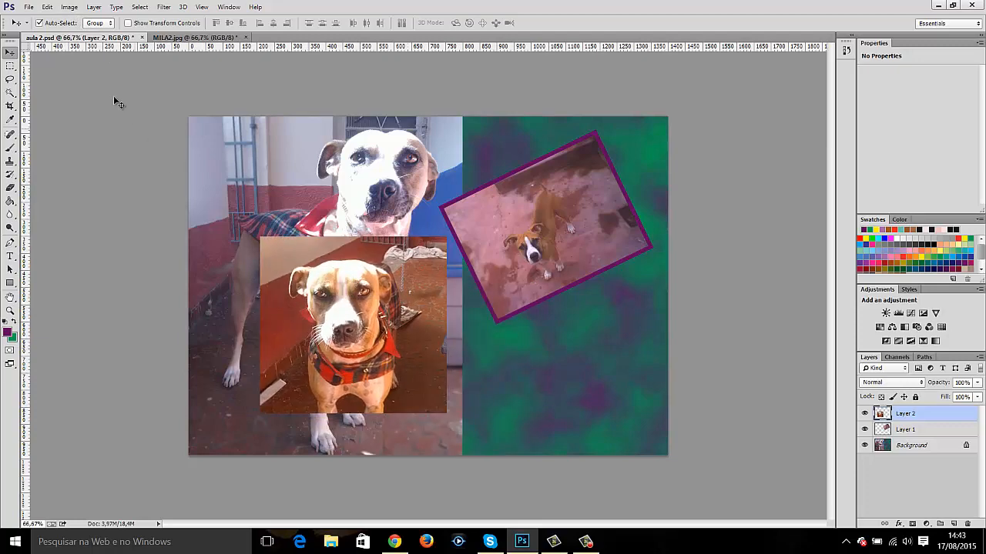
- Add a purple 30 px stroke, centered, Dissolve mode, 100% opacity, to the Layer 2 photo and move it slightly upward
left_click(47, 8)
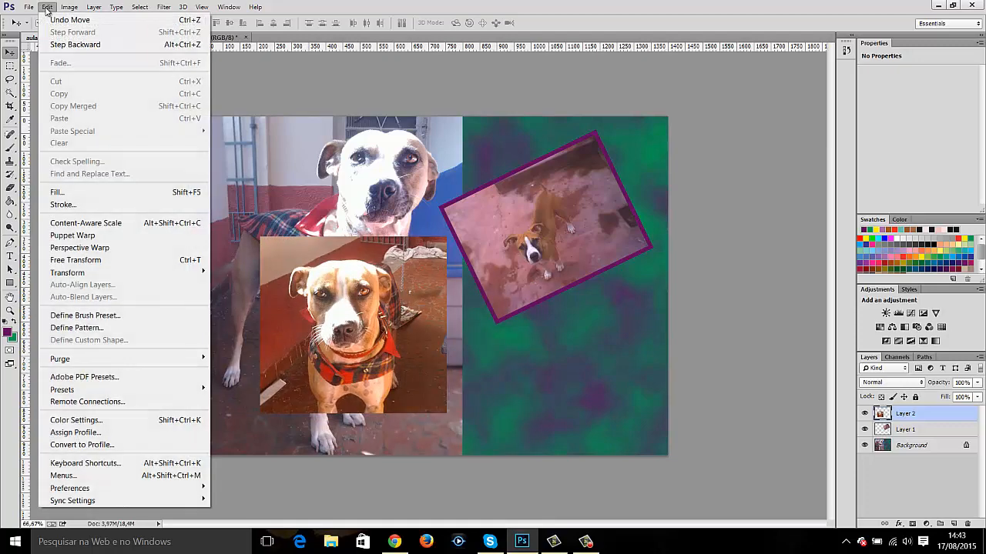
left_click(64, 205)
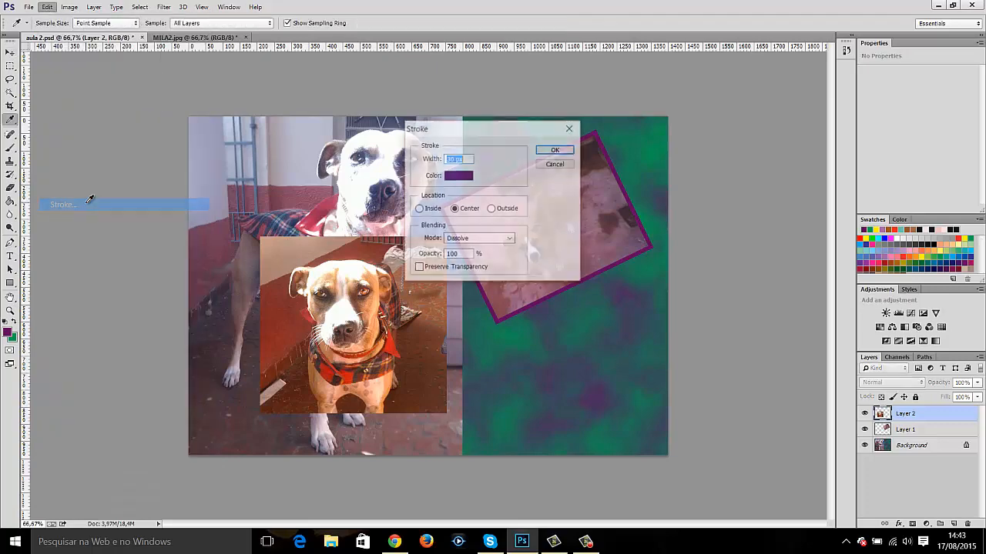
type("20")
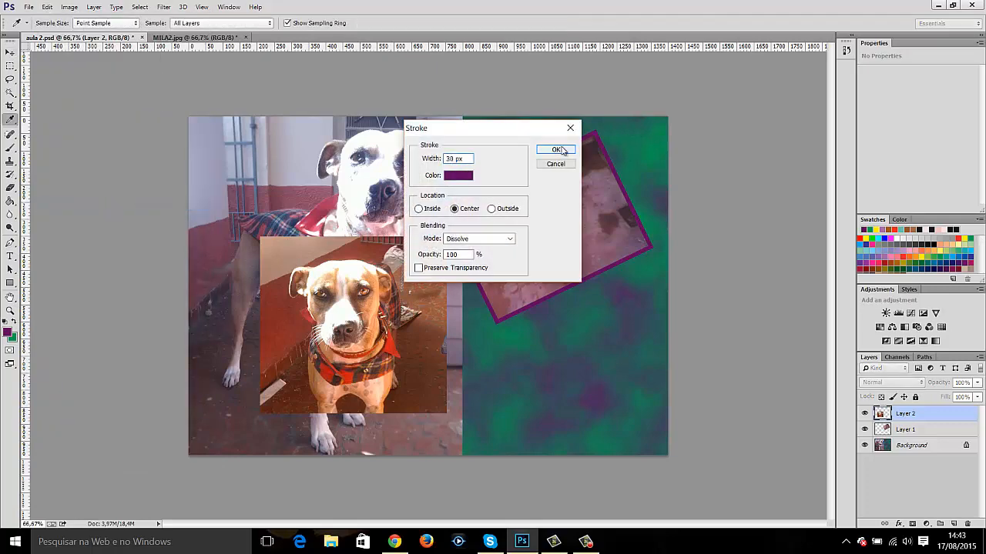
left_click(560, 151)
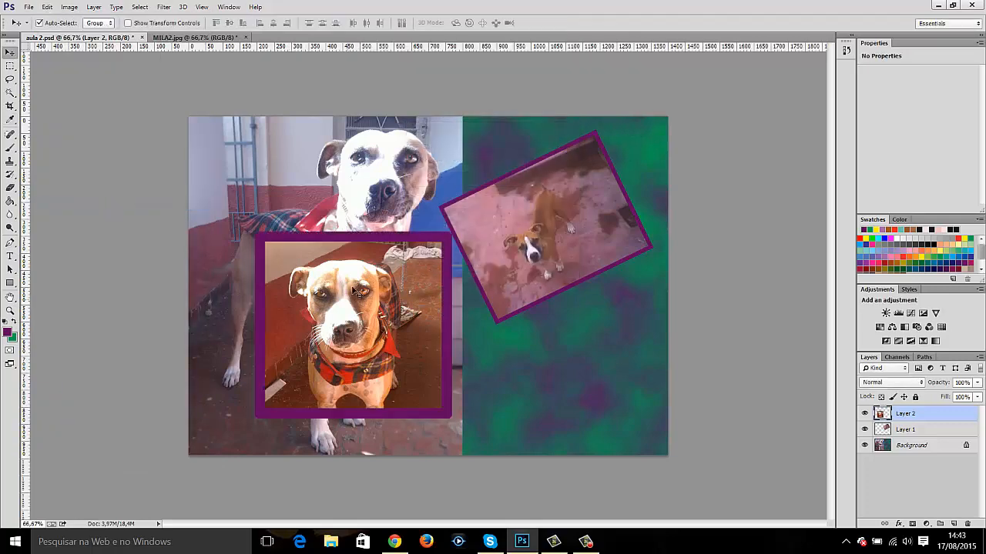
left_click_drag(343, 315, 329, 285)
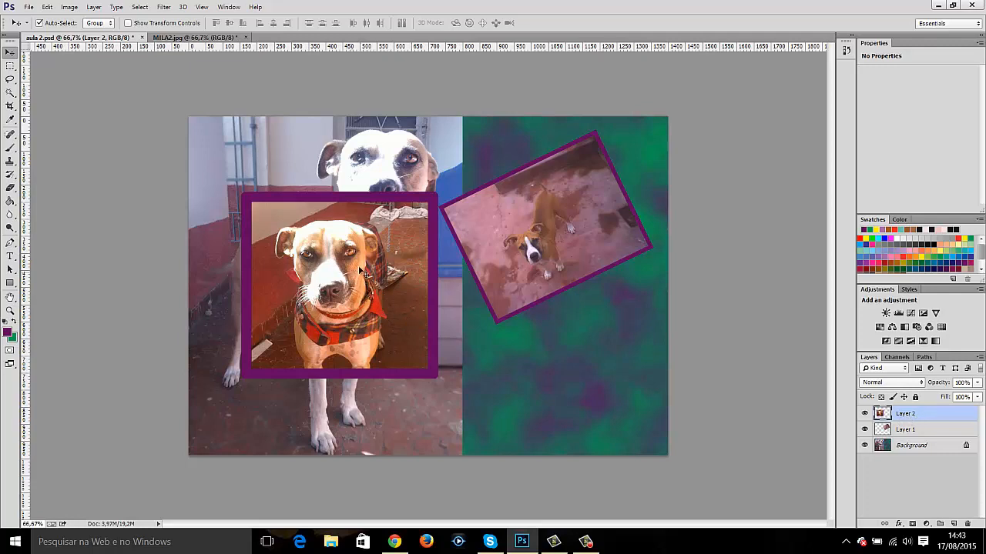
- Free-transform the framed photo on Layer 2, scaling its height and width to 70%
left_click(68, 7)
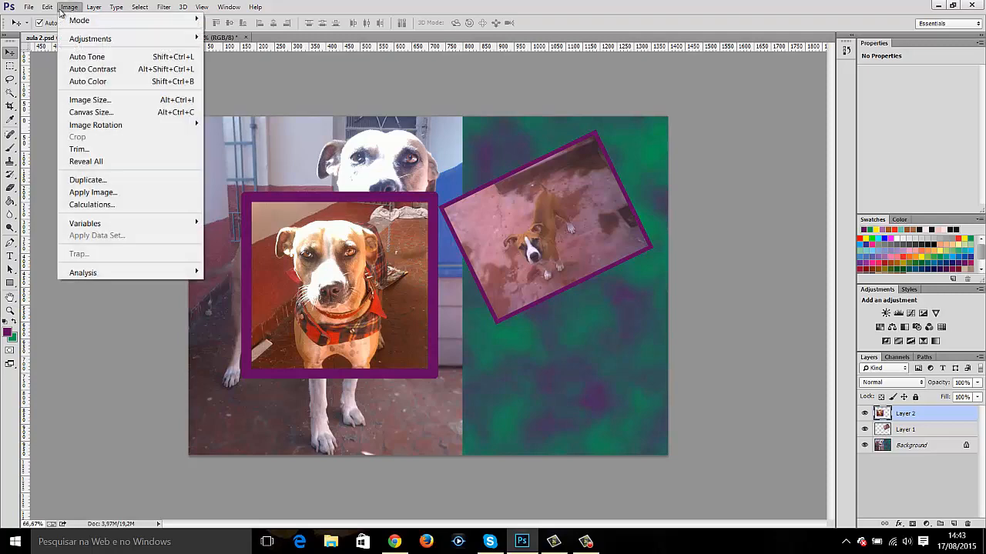
mouse_move(50, 10)
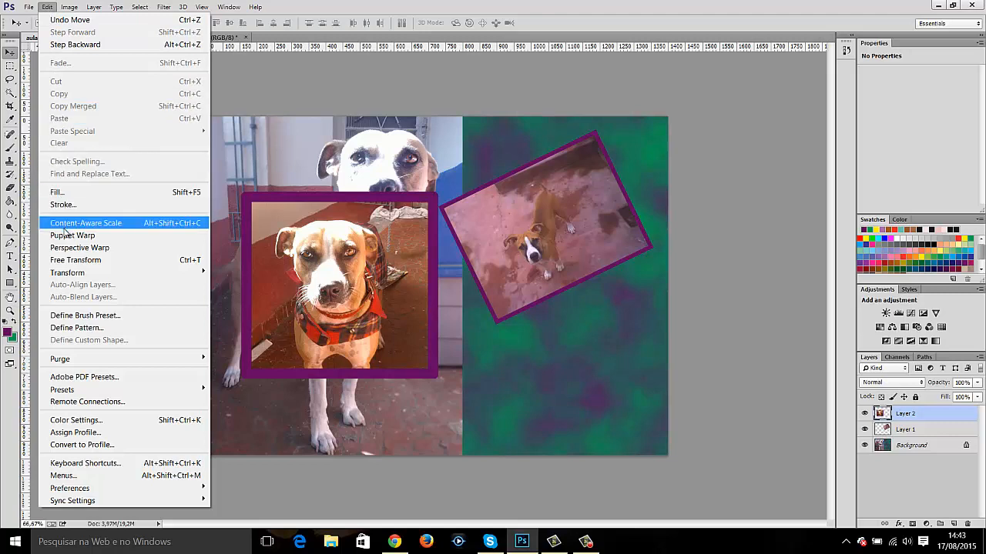
left_click(66, 259)
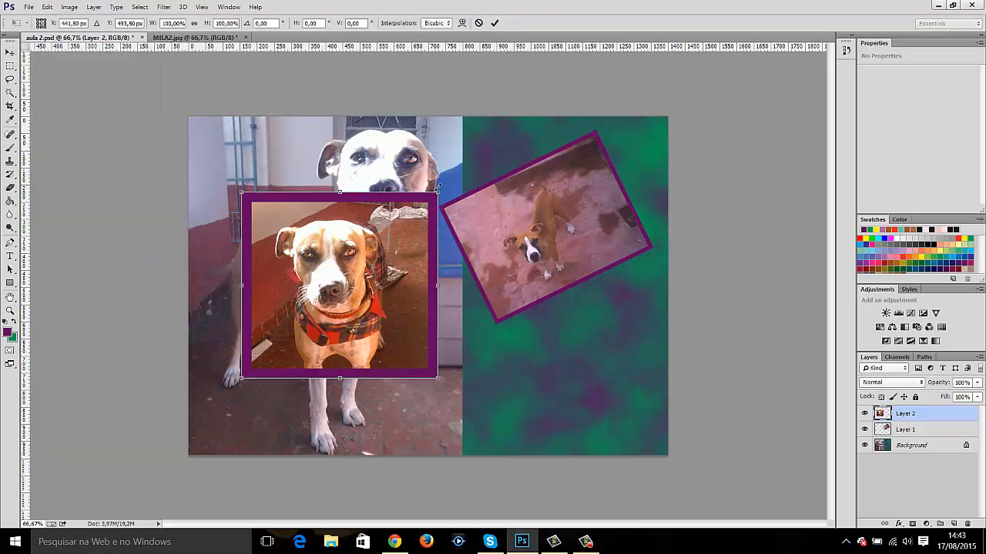
left_click_drag(441, 189, 399, 232)
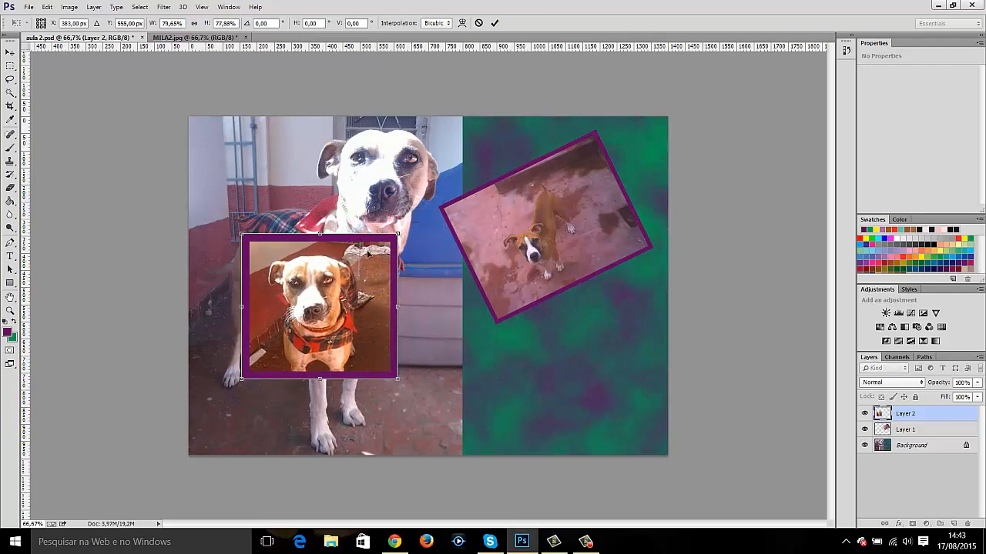
left_click(224, 23)
type("70")
key("shift+Tab")
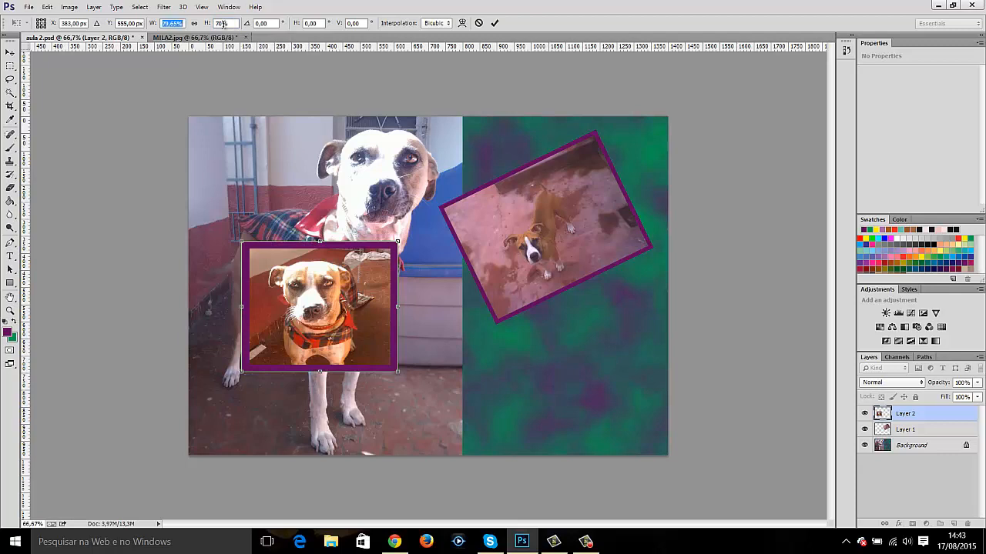
type("70")
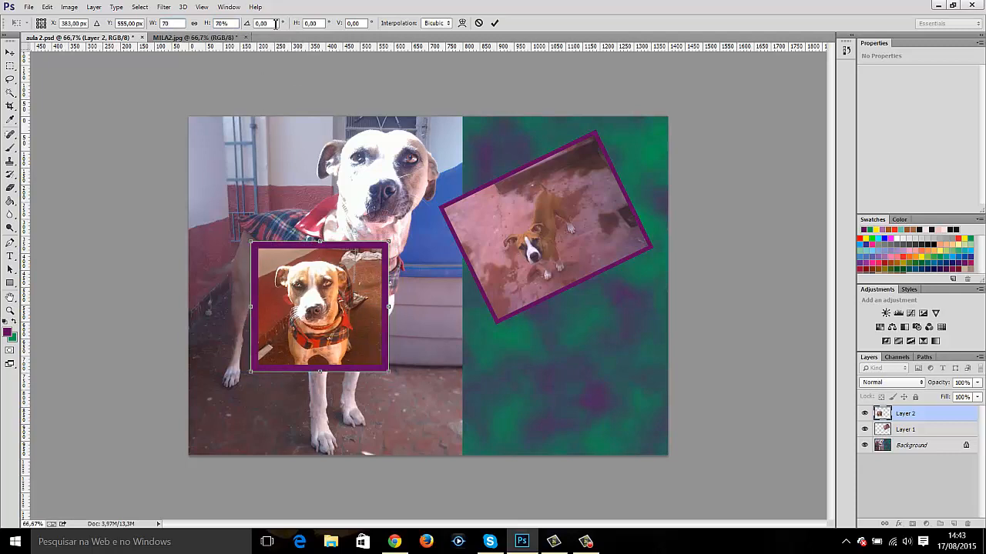
- Rotate the Layer 2 photo 20 degrees, place it over the clouds below the first framed photo and apply the transformation
left_click(245, 23)
type("10")
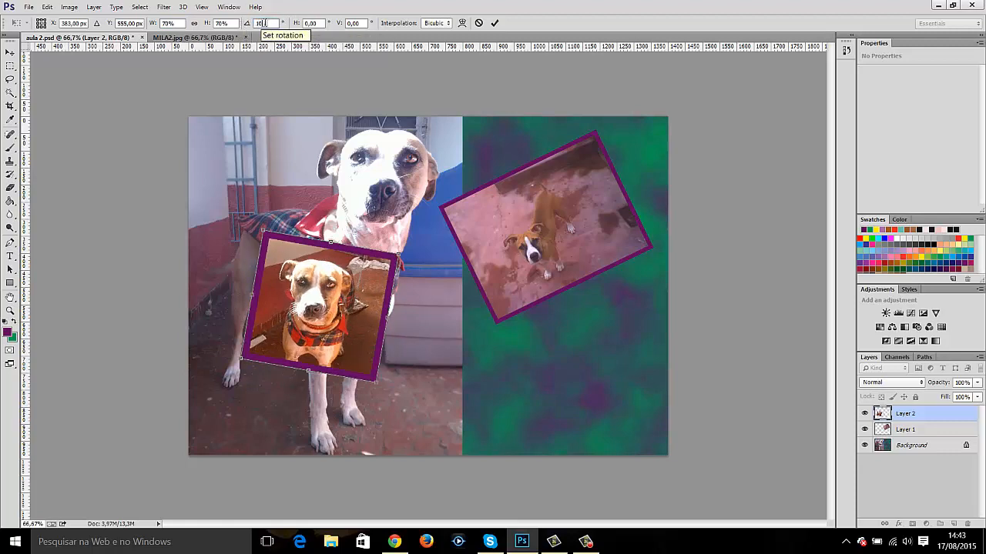
left_click(252, 25)
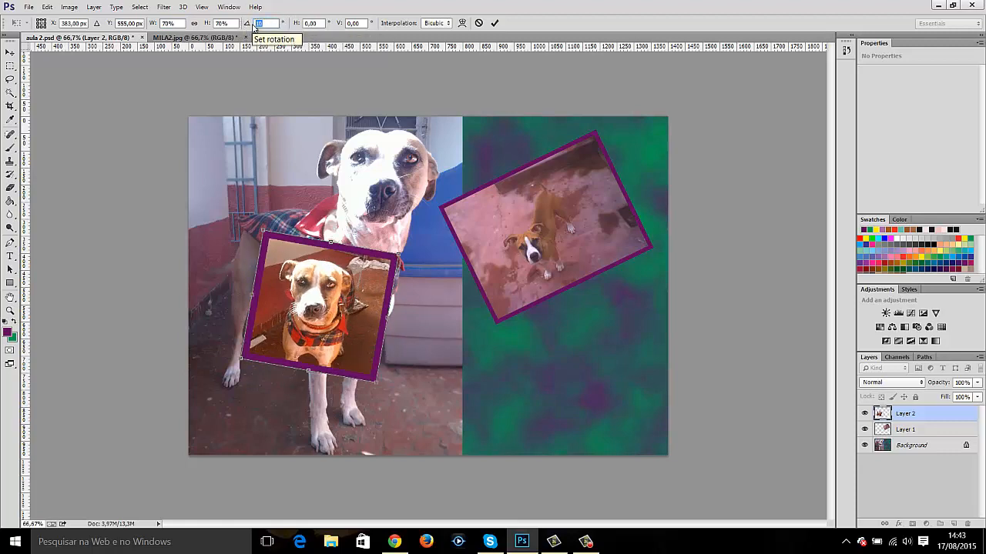
type("20")
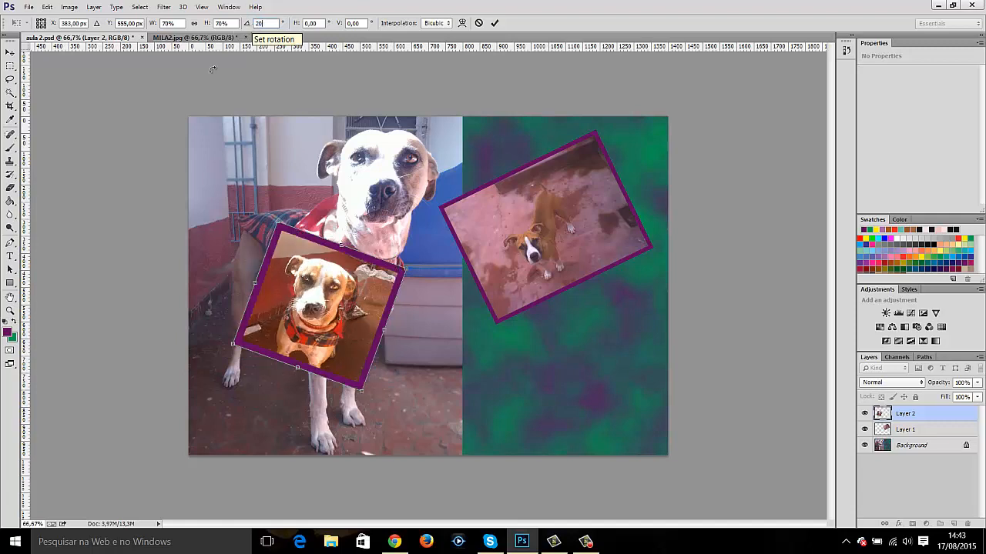
left_click_drag(308, 310, 556, 367)
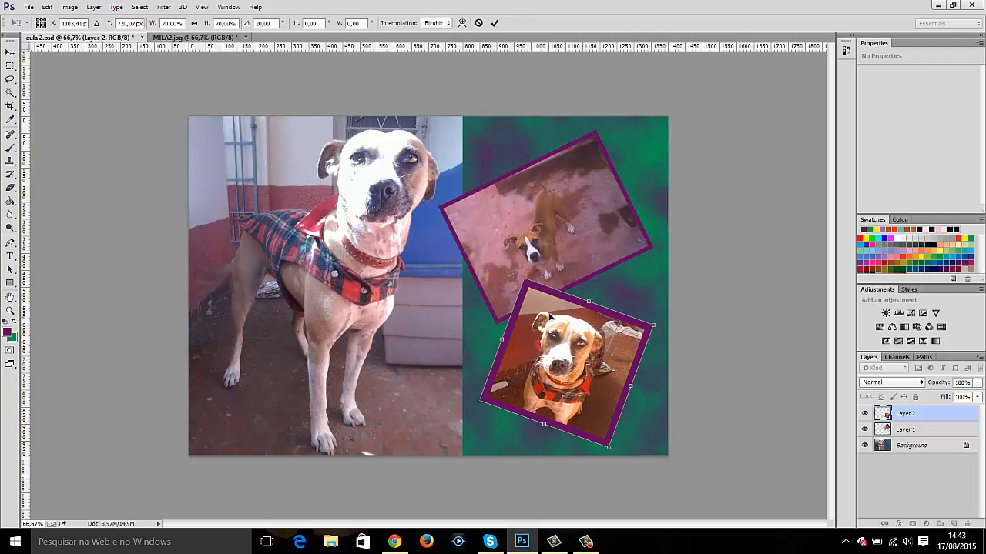
left_click(494, 24)
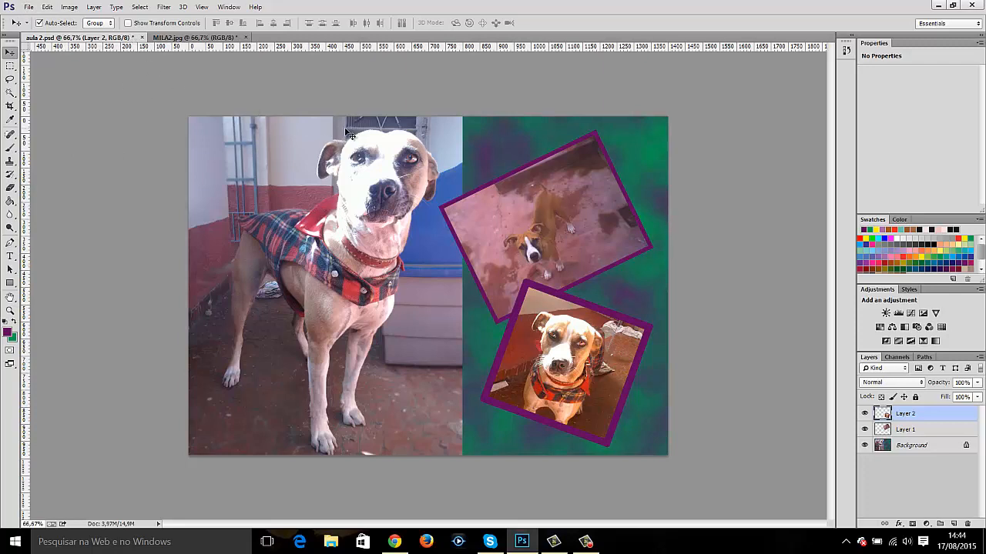
left_click(507, 235)
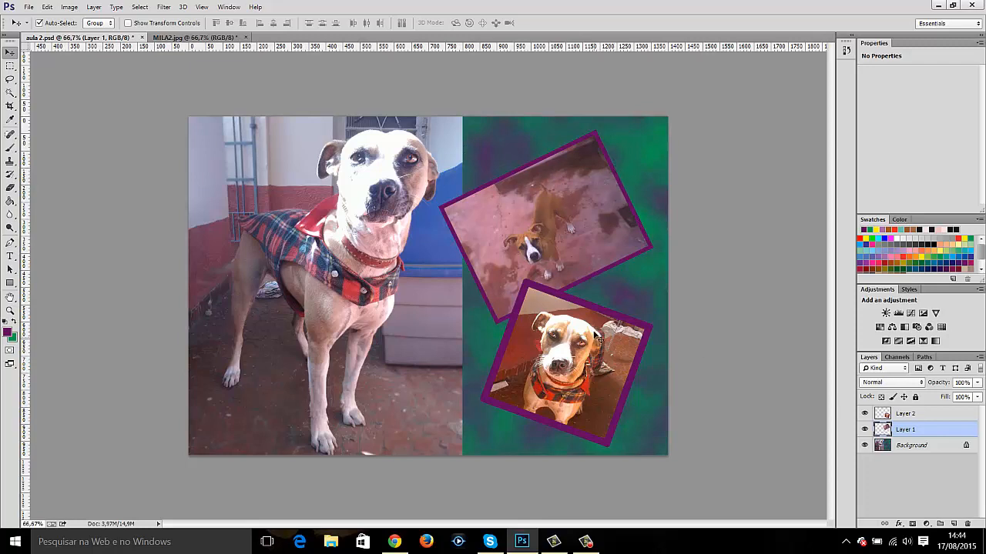
left_click(585, 542)
left_click(585, 542)
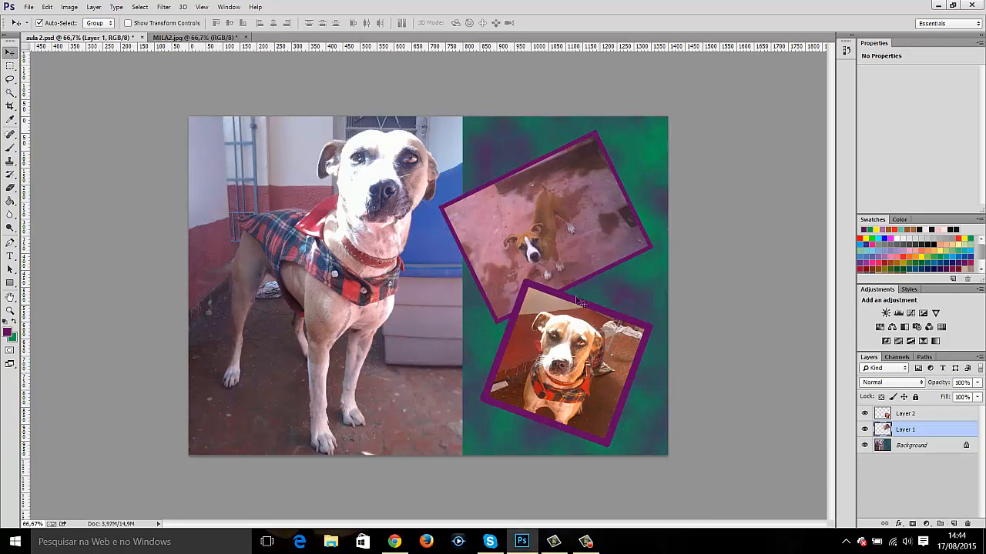